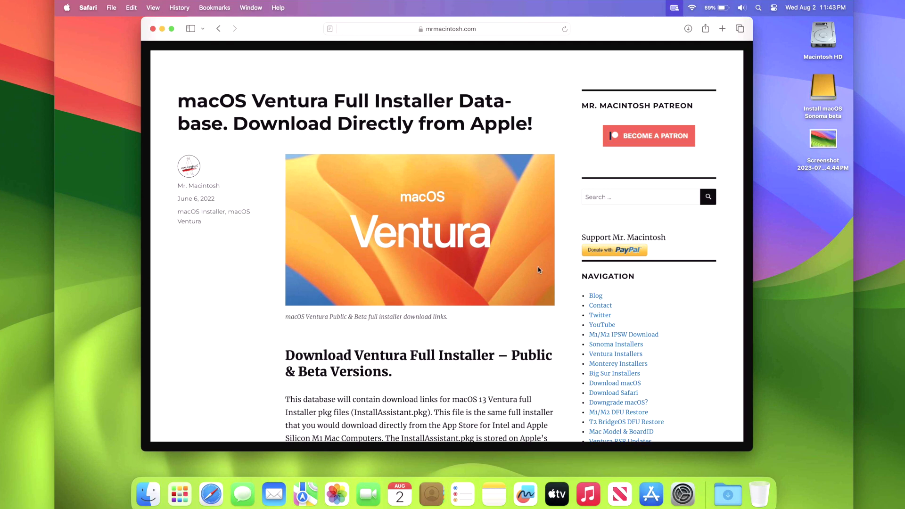
Review the macOS Ventura installer database page as far as the macOS Ventura Final Full Installer table.
scroll(539, 288, up, 5)
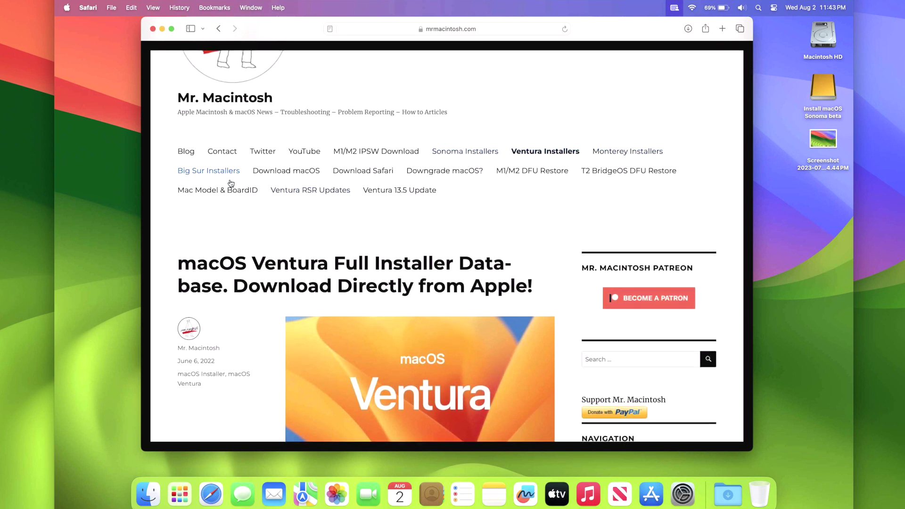
scroll(448, 335, down, 2)
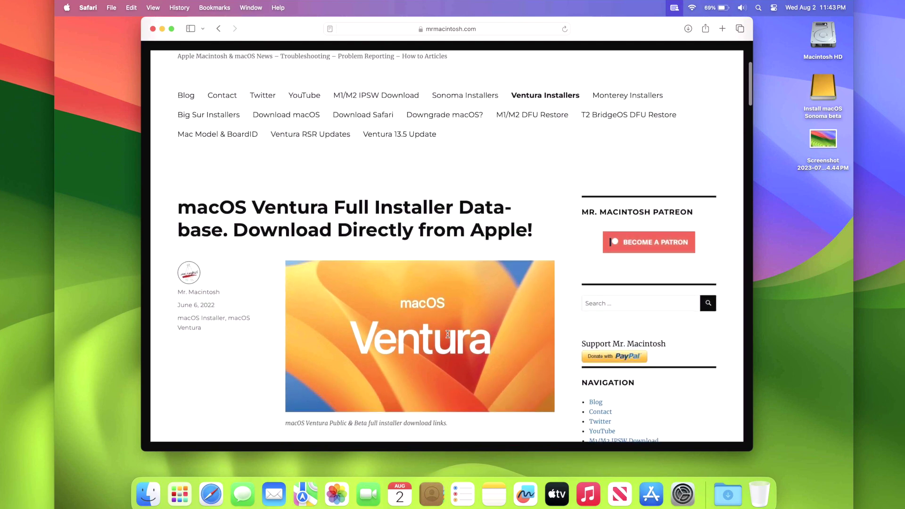
scroll(448, 335, down, 5)
scroll(449, 335, down, 14)
scroll(448, 333, down, 3)
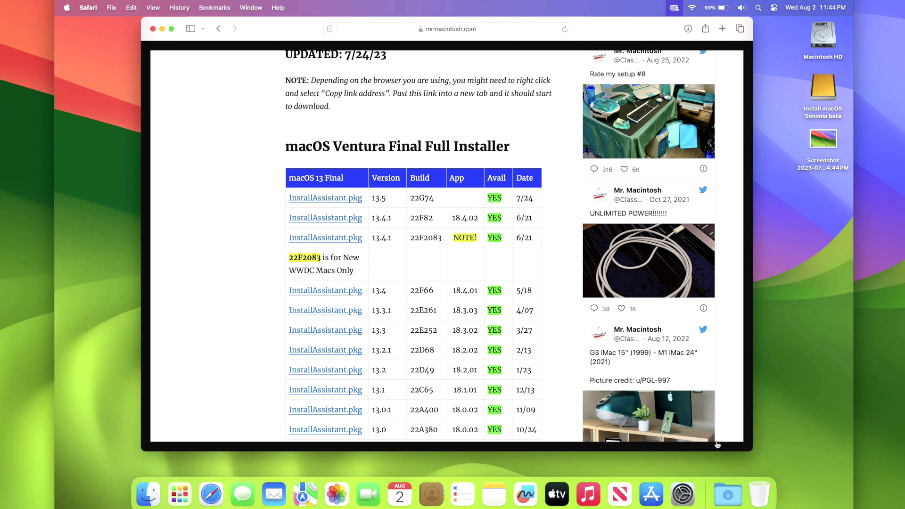
Install the downloaded InstallAssistant.pkg as a standard install on Macintosh HD, entering the account password to authorize it, and close the installer.
click(728, 493)
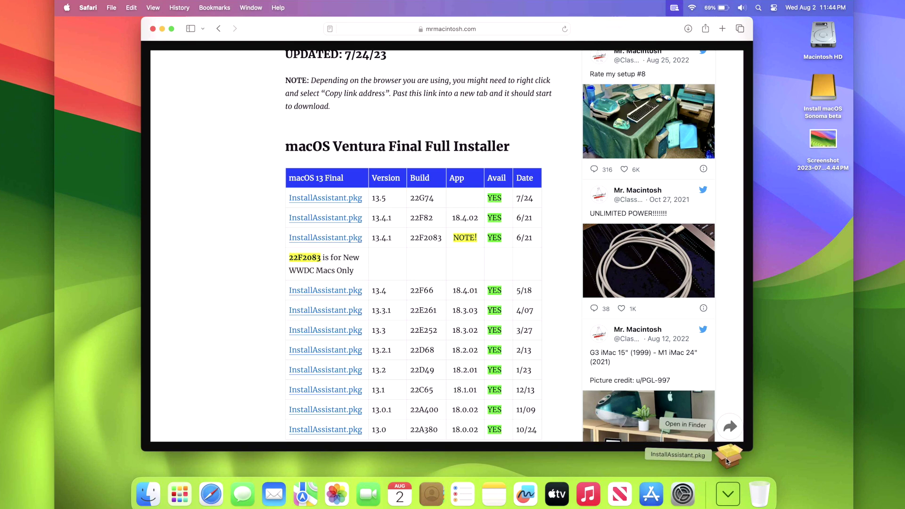
click(729, 455)
click(568, 315)
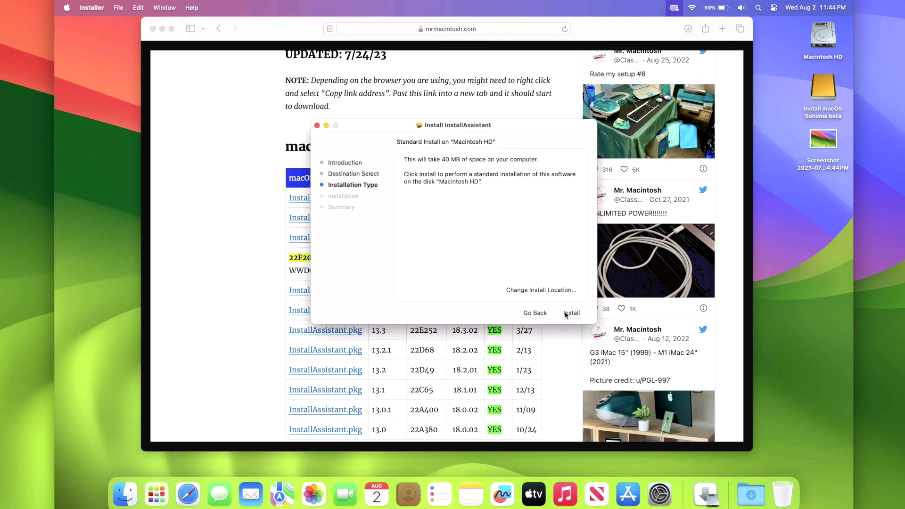
click(567, 314)
text(•••)
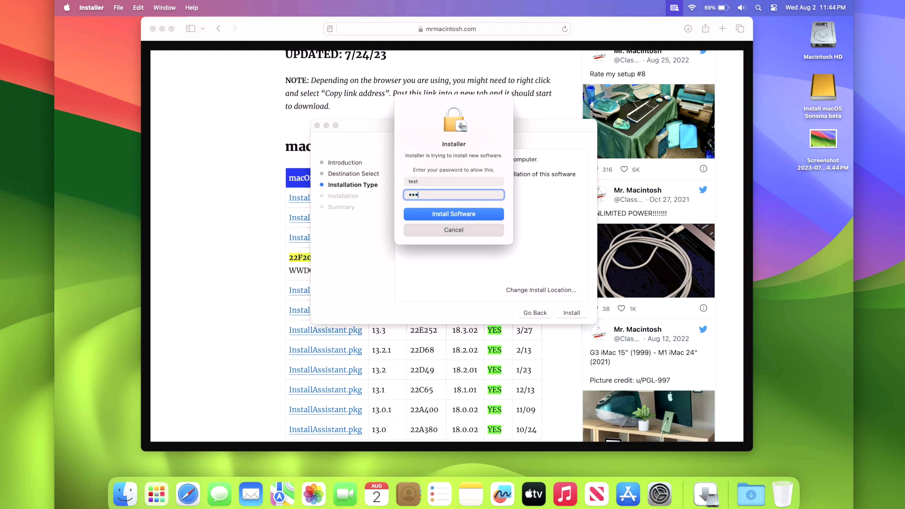
key(Return)
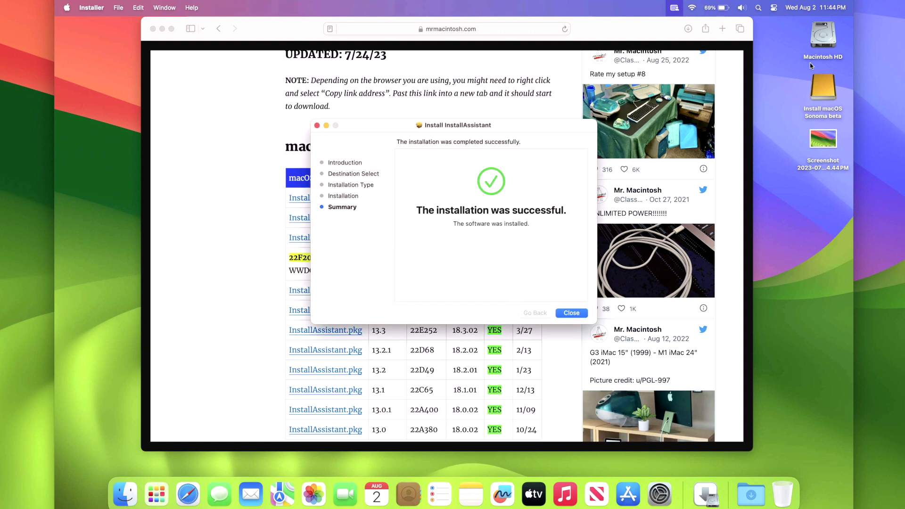
click(571, 313)
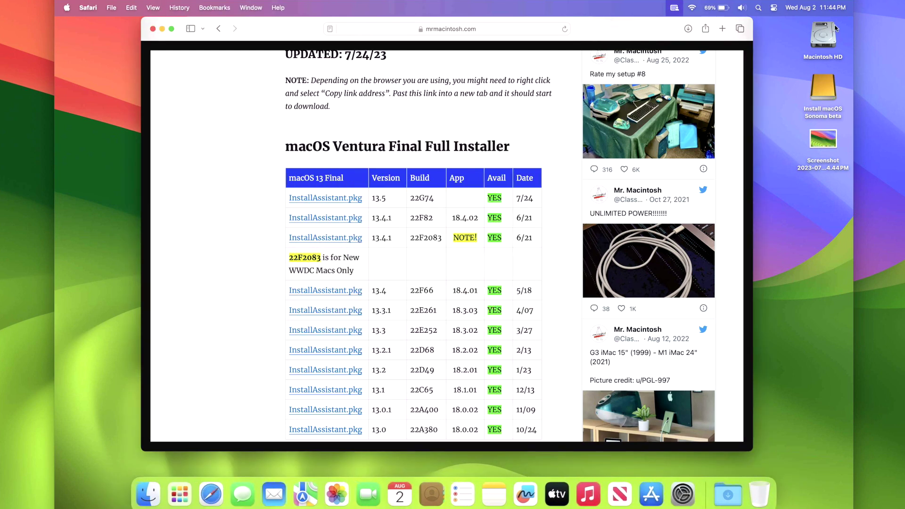
Switch to Finder, open the Applications folder on Macintosh HD and select the Install macOS Ventura app.
click(142, 495)
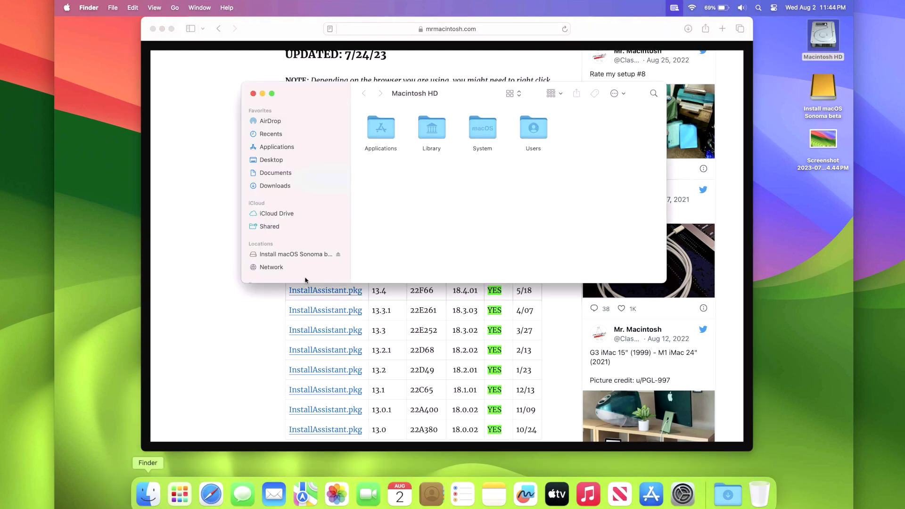
double_click(379, 128)
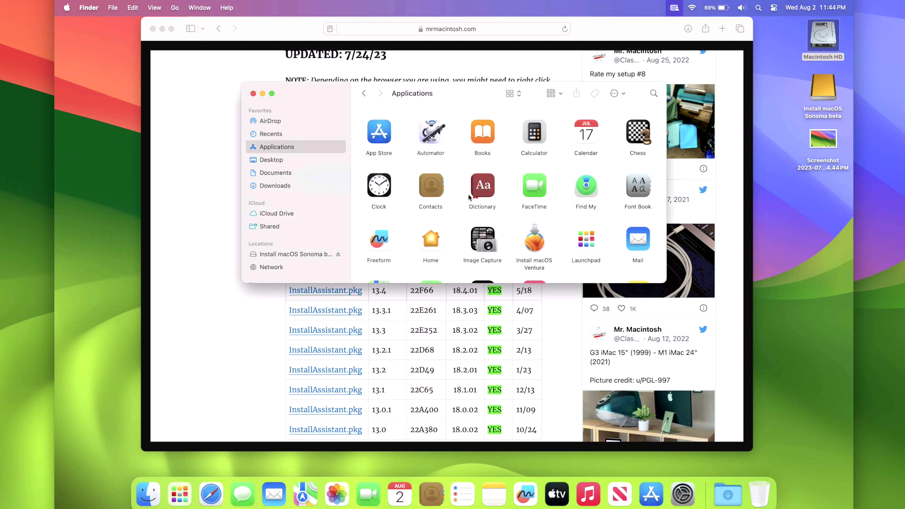
scroll(518, 212, down, 1)
click(543, 227)
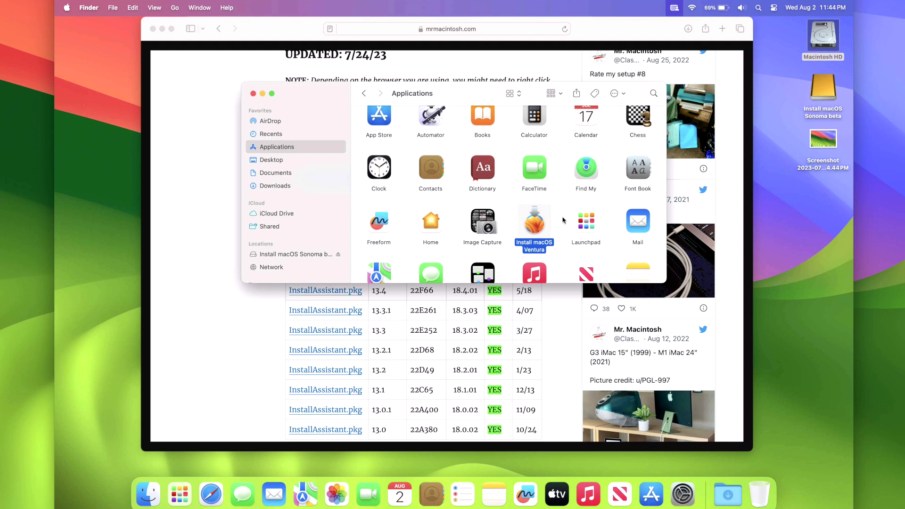
Launch Disk Utility from the Utilities folder within Applications and minimize the Safari and Finder windows.
scroll(457, 204, down, 5)
scroll(457, 204, down, 3)
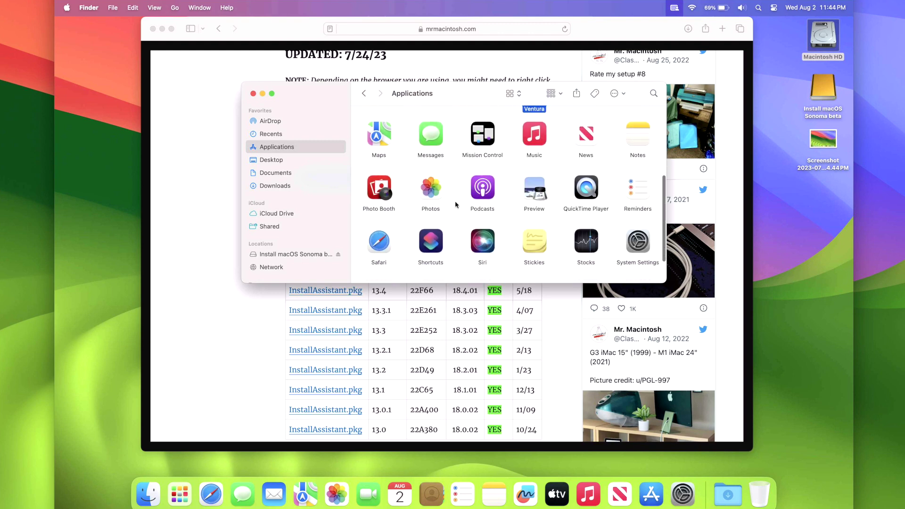
double_click(537, 249)
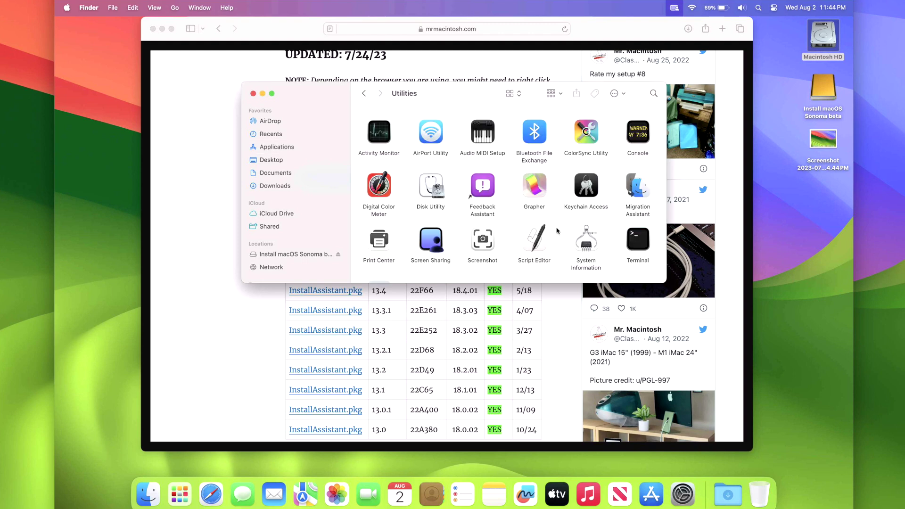
double_click(429, 189)
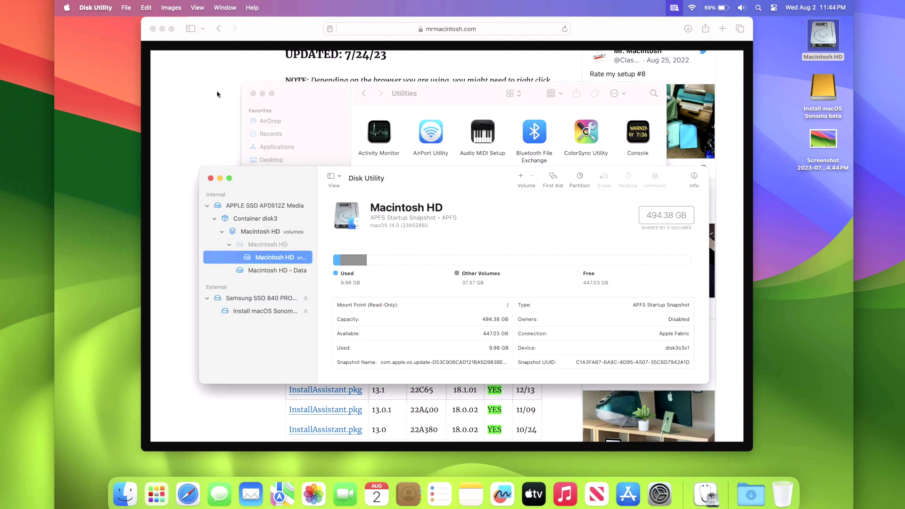
click(162, 29)
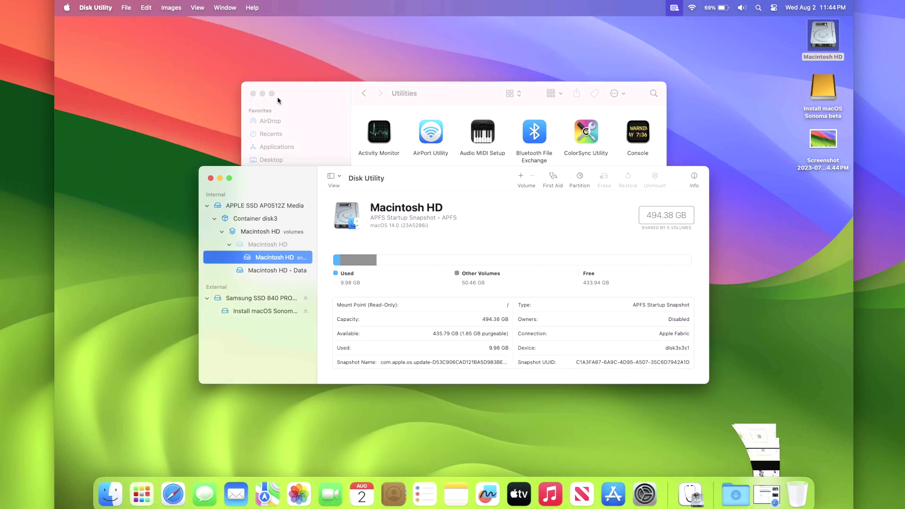
click(262, 93)
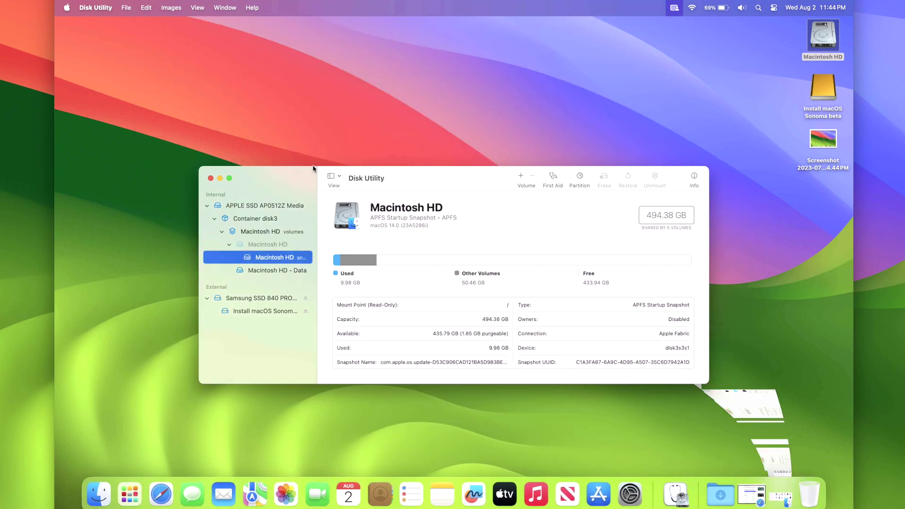
Erase the external Samsung SSD 840 PRO Media as Untitled, using Mac OS Extended (Journaled) format and the GUID Partition Map scheme.
click(333, 180)
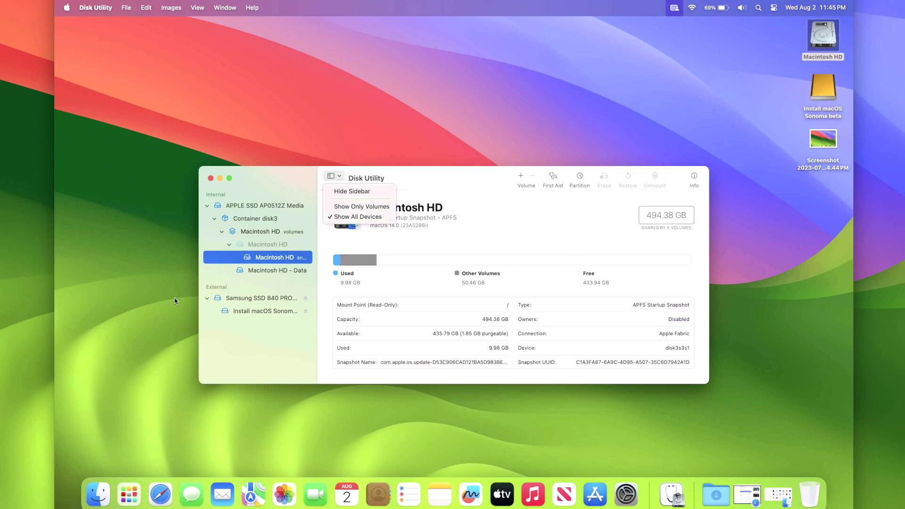
click(249, 300)
click(250, 300)
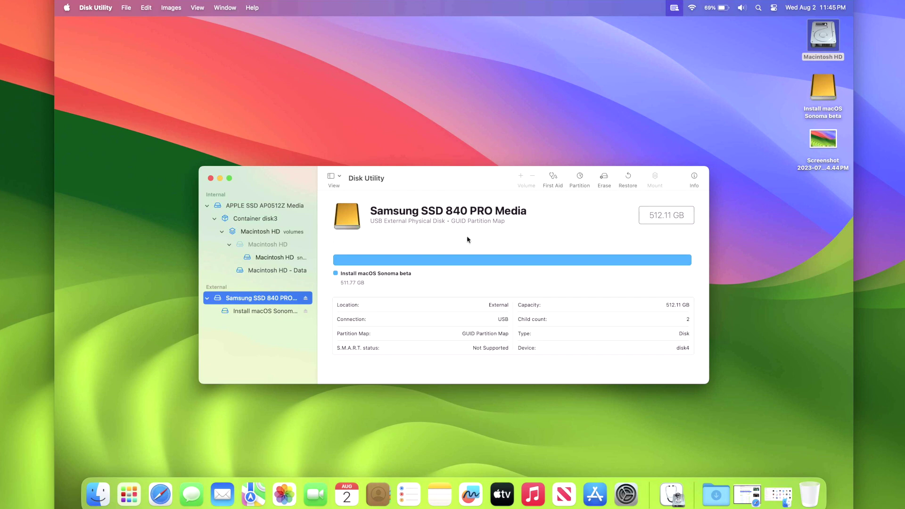
click(604, 179)
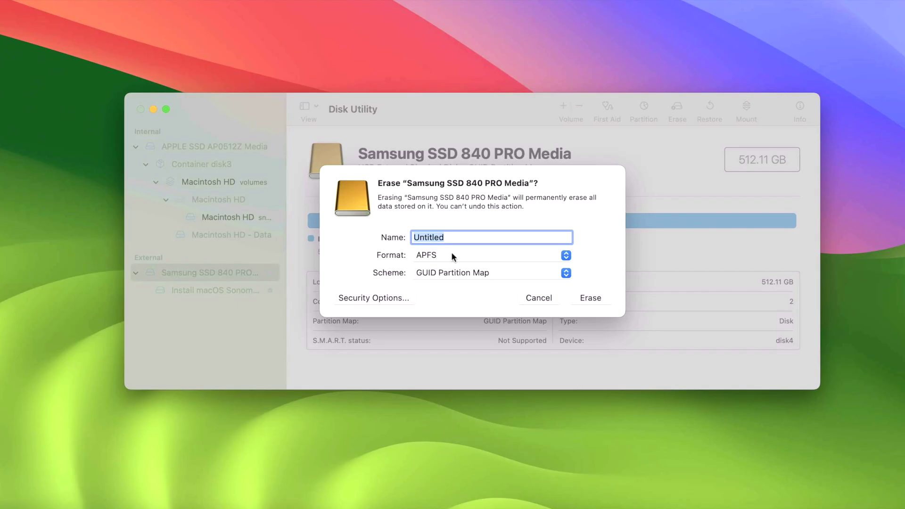
click(439, 286)
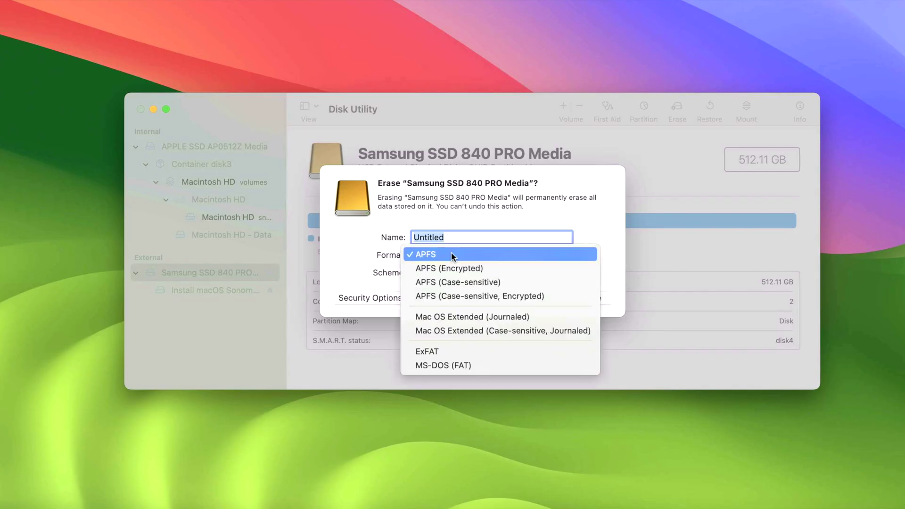
click(463, 312)
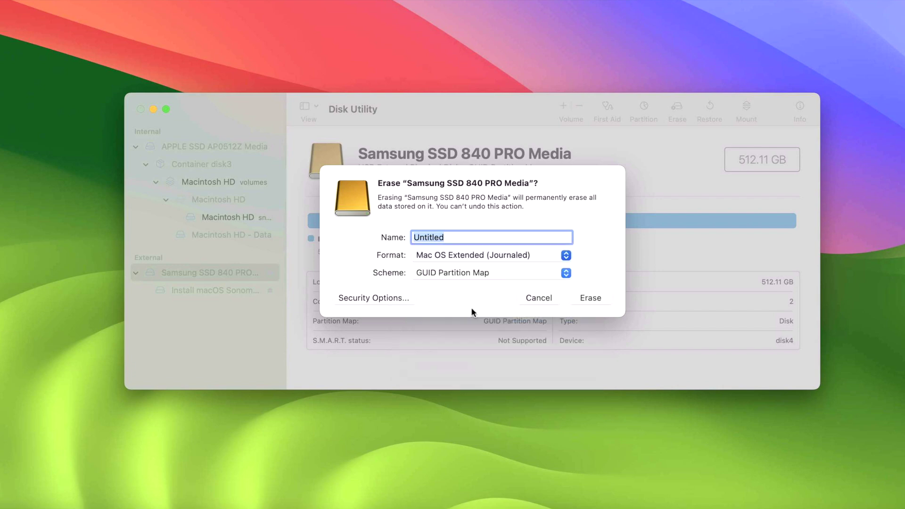
click(464, 278)
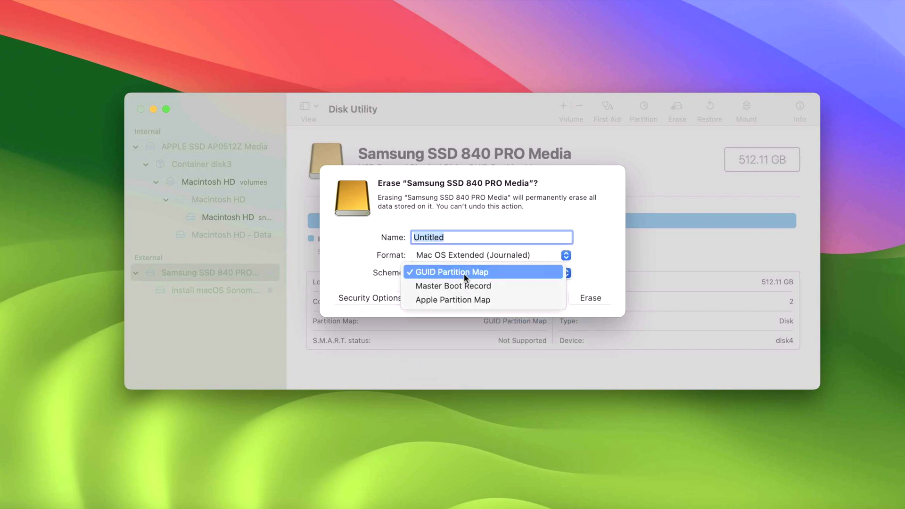
click(507, 272)
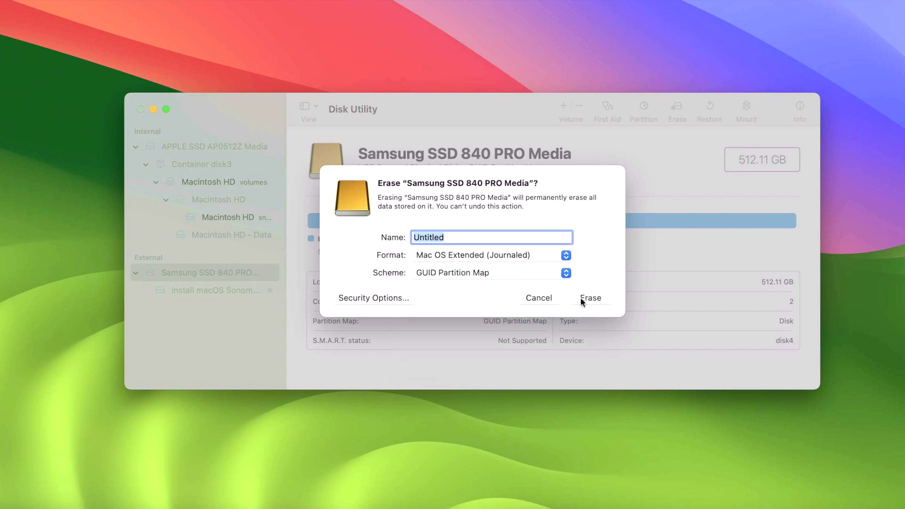
click(581, 298)
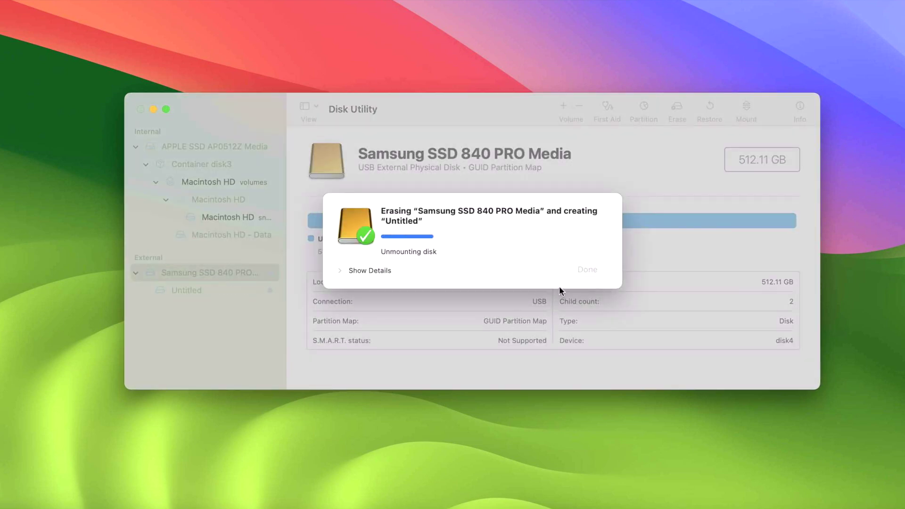
click(587, 270)
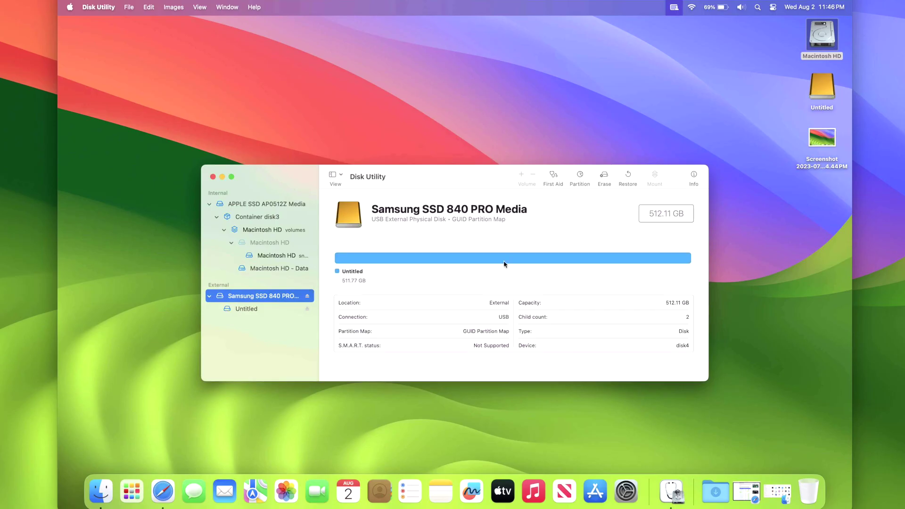
Quit Disk Utility, restore the minimized Finder window and launch Terminal from the Utilities folder.
drag(448, 174, 458, 138)
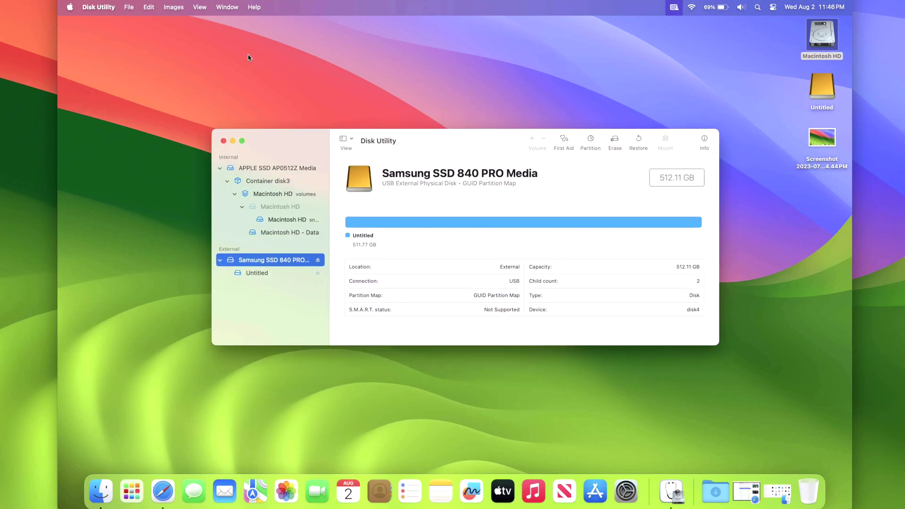
click(104, 8)
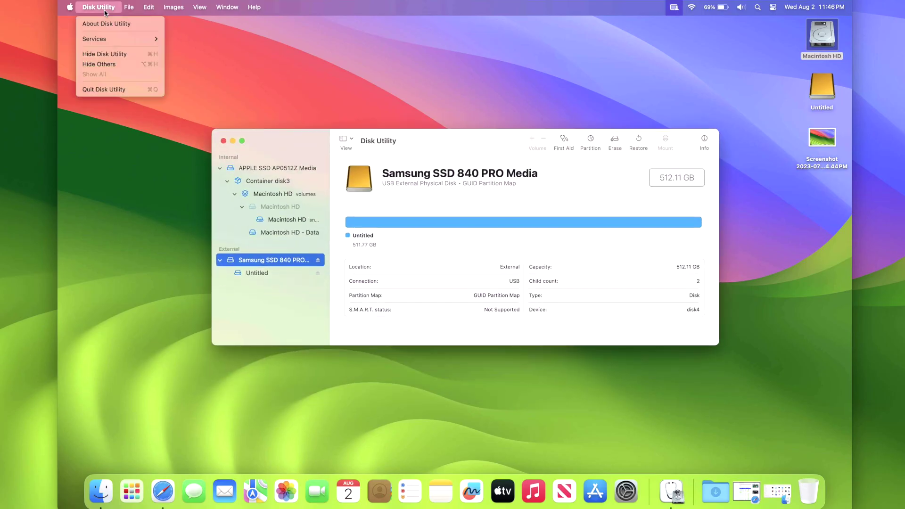
click(112, 90)
click(774, 505)
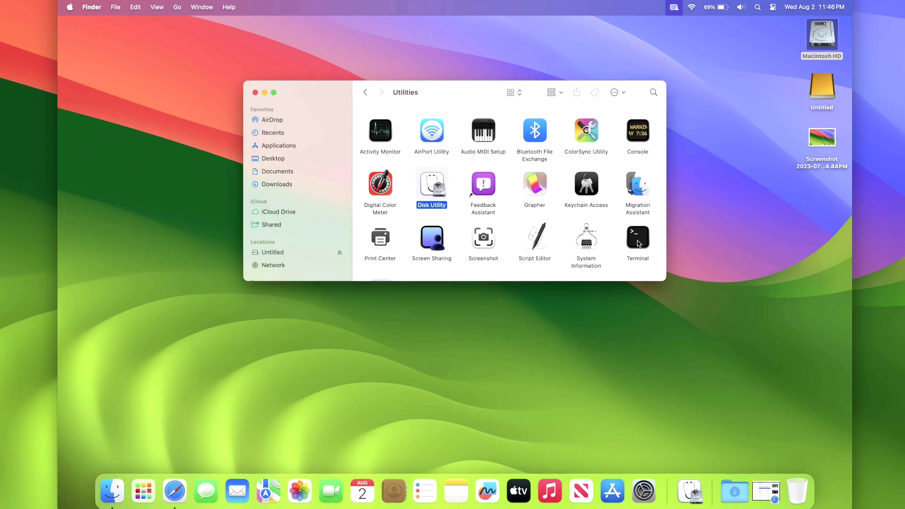
double_click(639, 244)
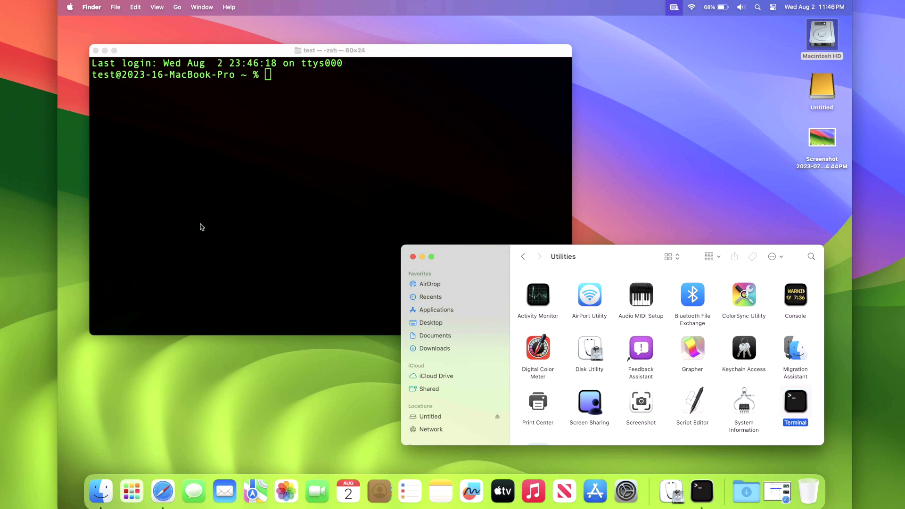
Return to the Applications folder in Finder and show the package contents of Install macOS Ventura.
click(523, 257)
scroll(657, 362, up, 5)
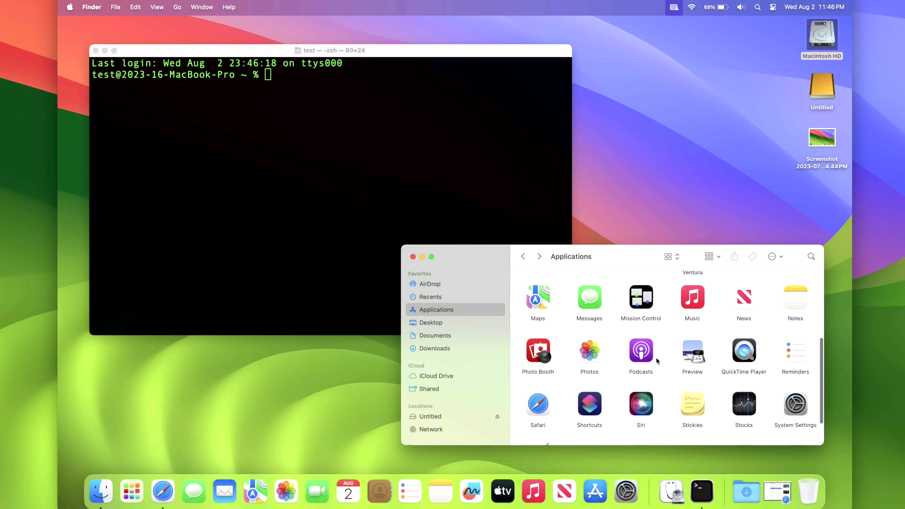
click(698, 300)
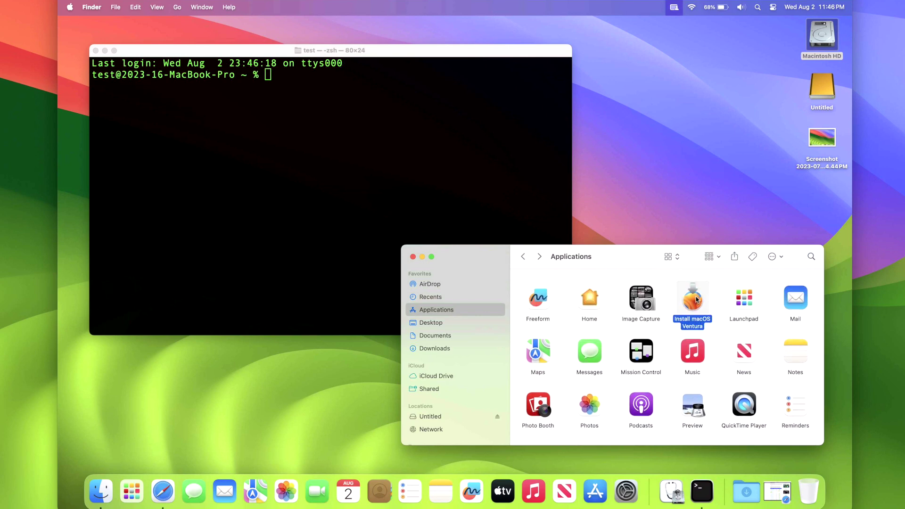
right_click(697, 300)
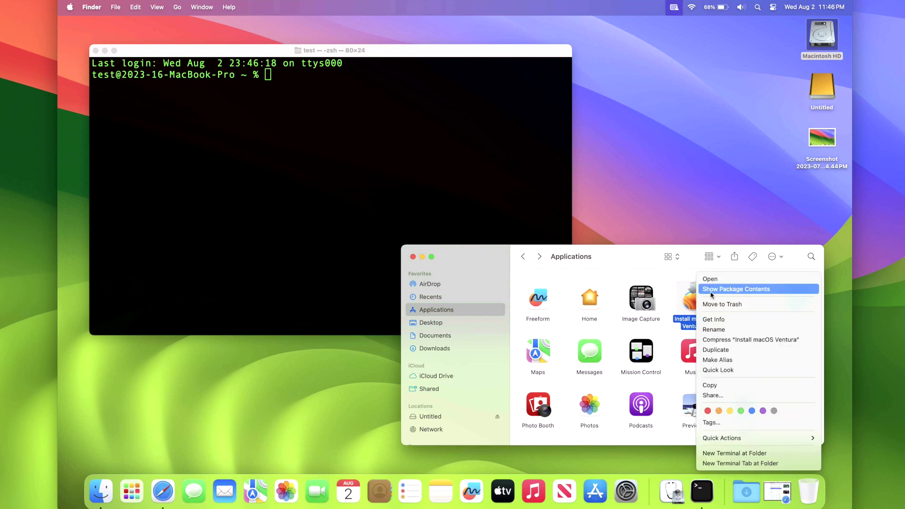
click(712, 292)
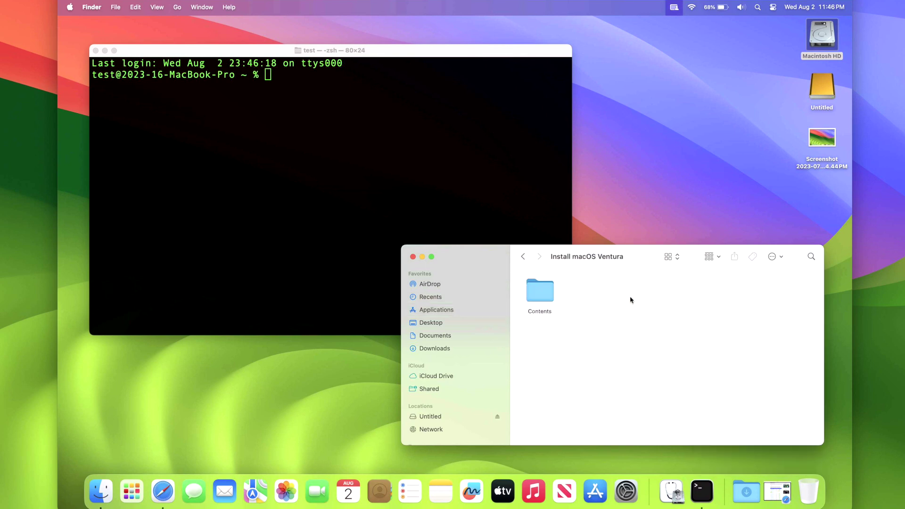
Open the package's Contents folder and its Resources subfolder, and select the createinstallmedia executable.
click(548, 300)
double_click(549, 300)
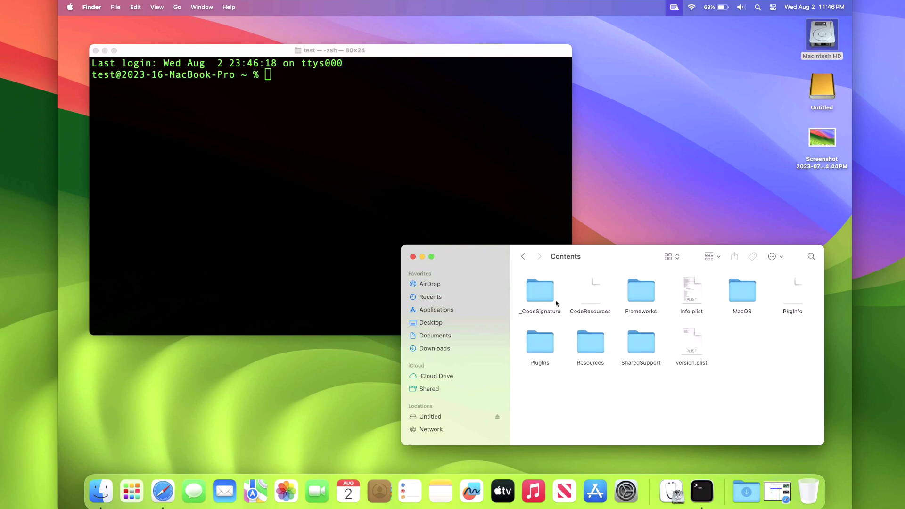
double_click(589, 347)
scroll(590, 350, down, 1)
click(537, 386)
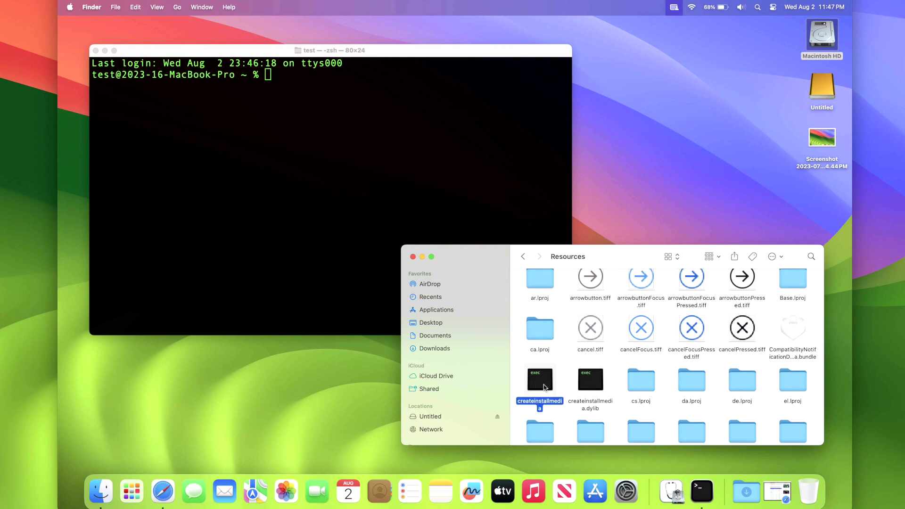
Compose the Terminal command sudo /Applications/Install\ macOS\ Ventura.app/Contents/Resources/createinstallmedia --volume /Volumes/Untitled, inserting both paths from the executable and the external volume.
click(427, 190)
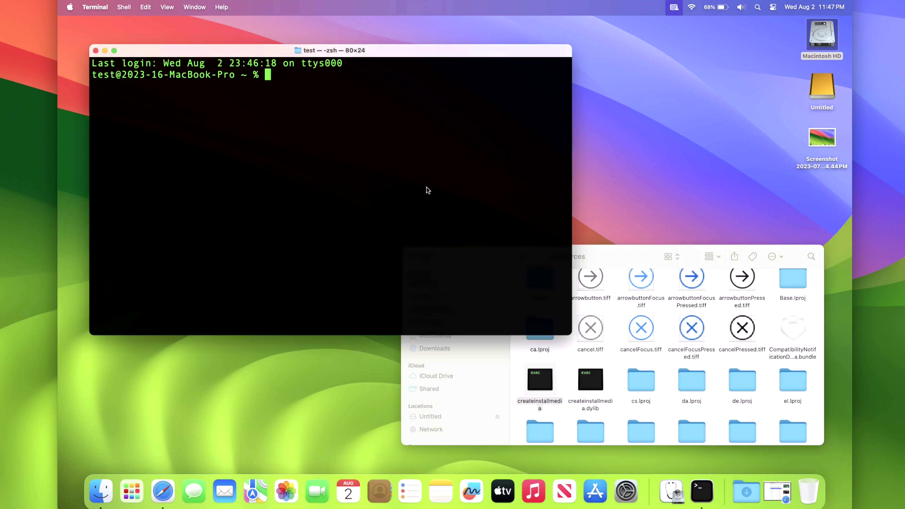
text(sudo)
click(633, 261)
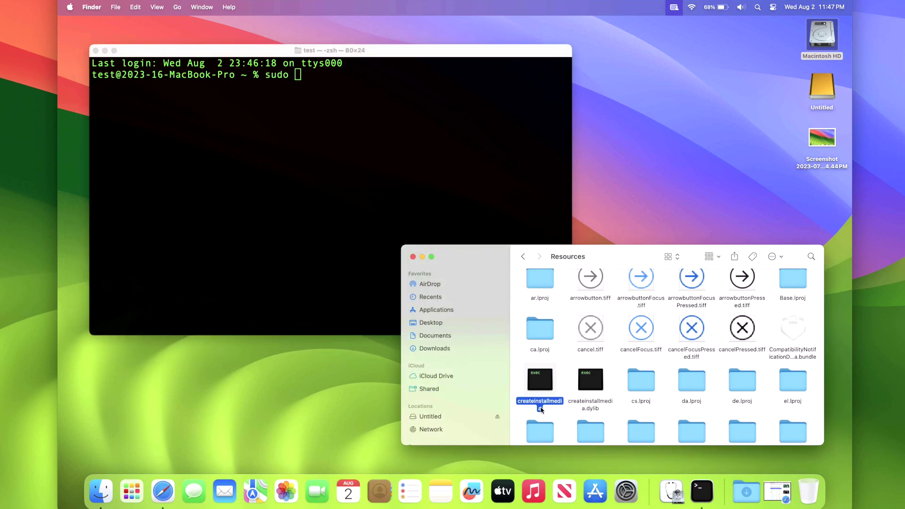
drag(518, 371, 282, 153)
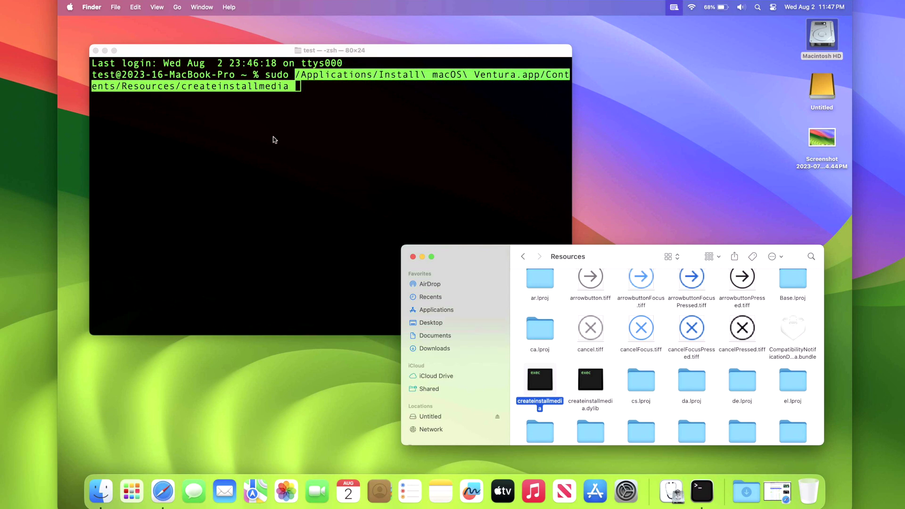
click(328, 101)
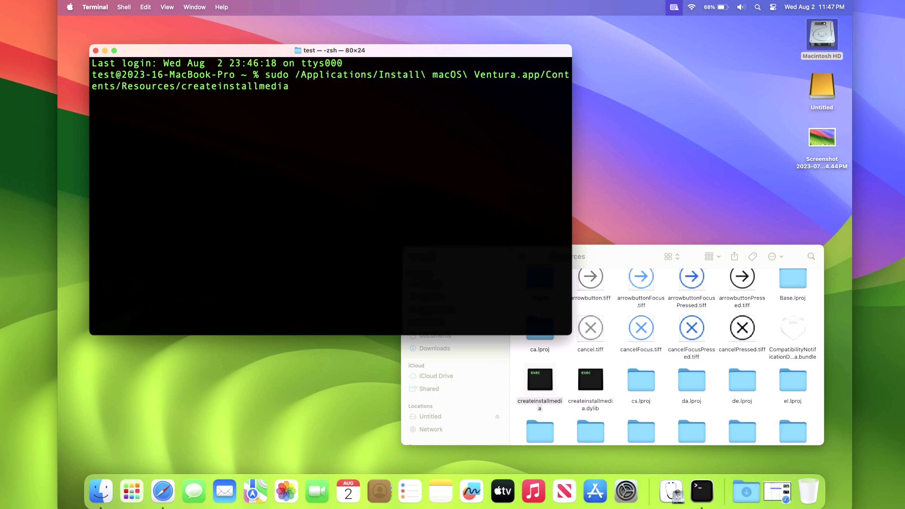
text(--volume)
drag(819, 87, 418, 171)
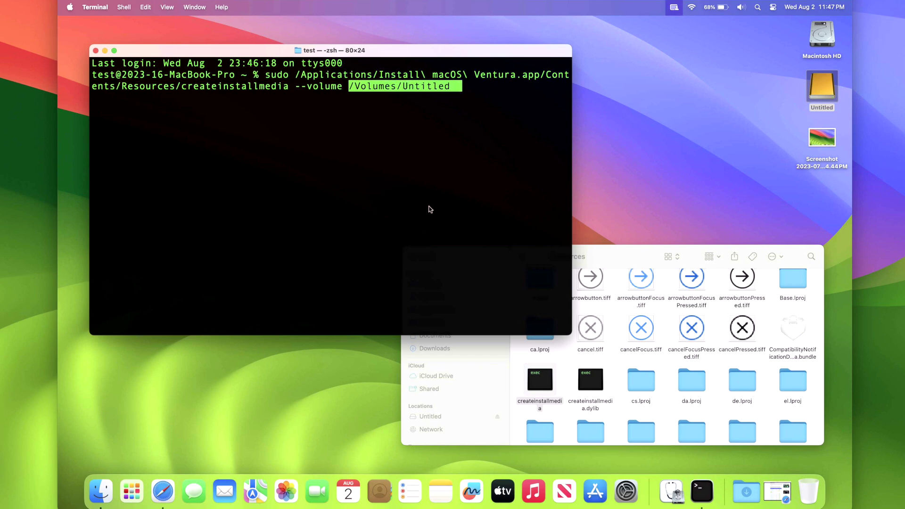
Run the createinstallmedia command, authenticate with the account password and answer y to allow erasing the Untitled volume.
key(Return)
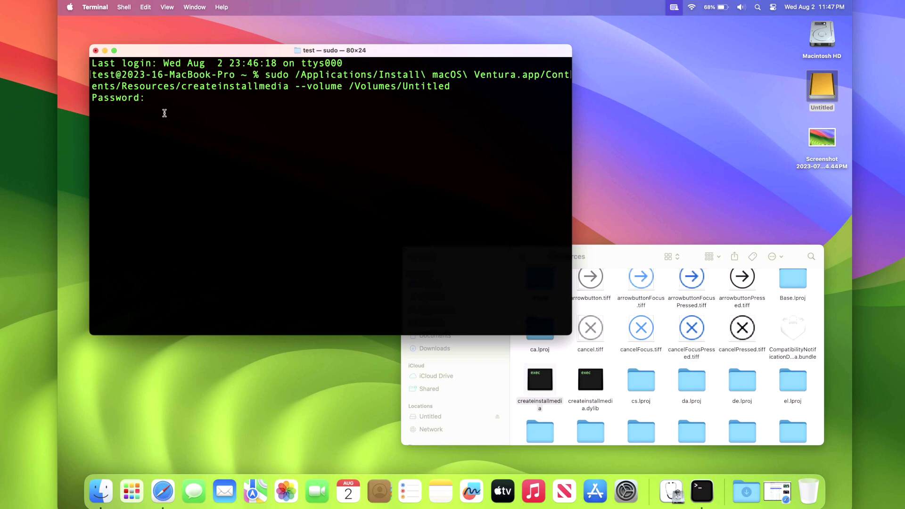
key(Return)
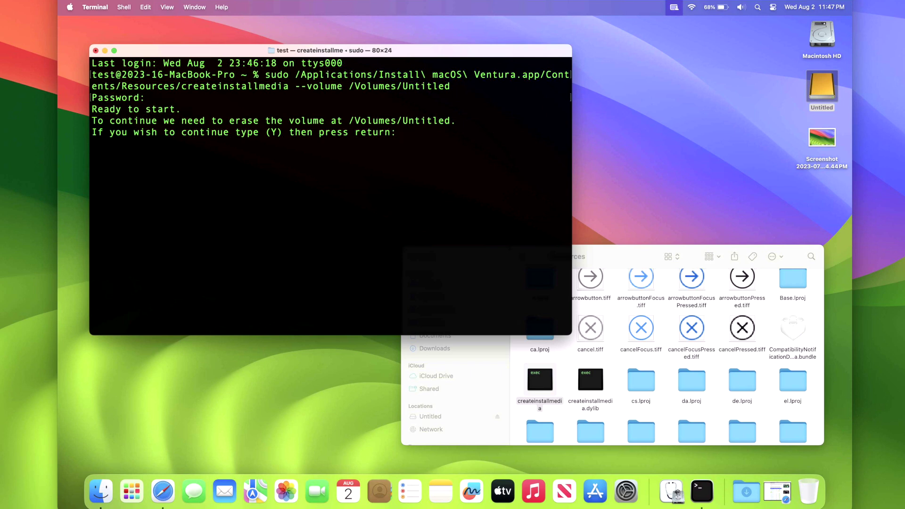
text(y)
key(Return)
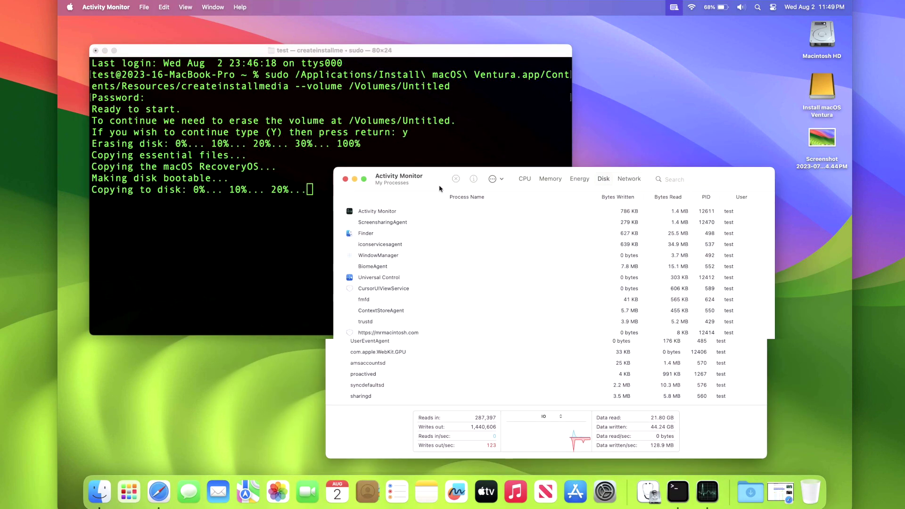
Move the Activity Monitor window aside, and inspect the contents of the Install macOS Ventura volume in Finder.
drag(440, 189, 474, 190)
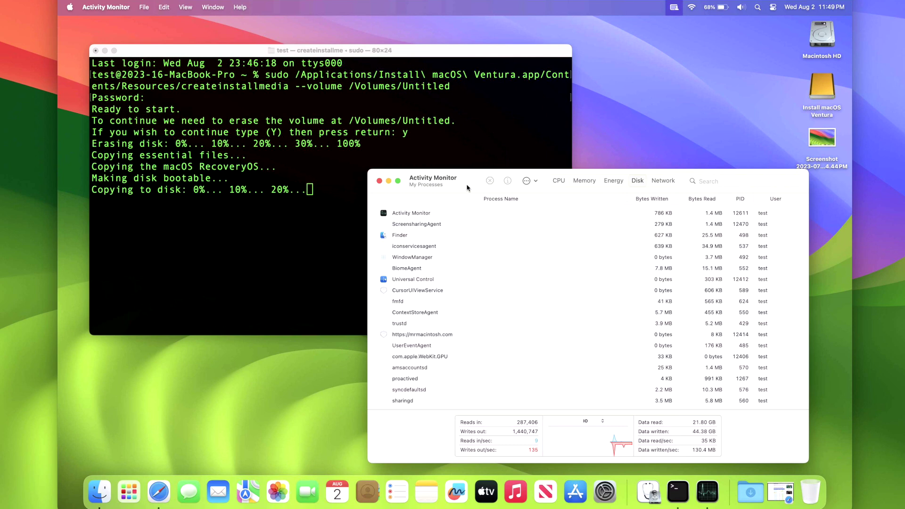
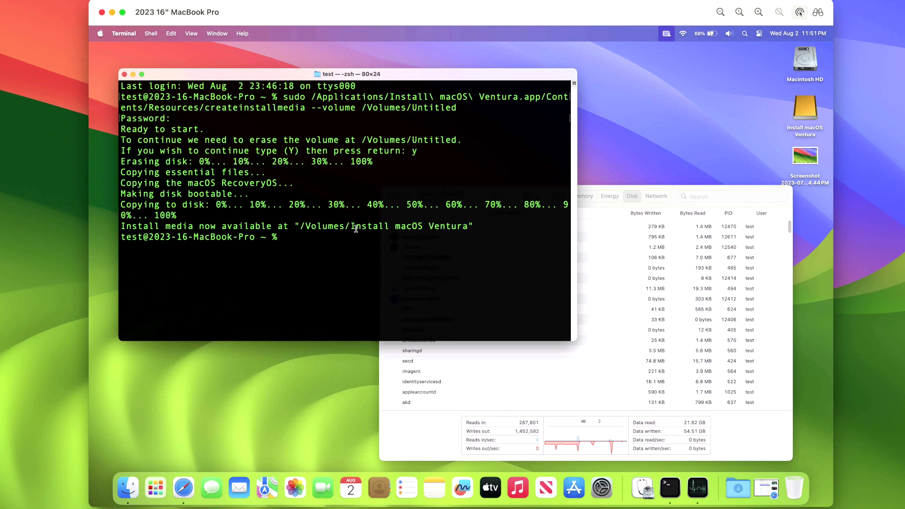
double_click(806, 107)
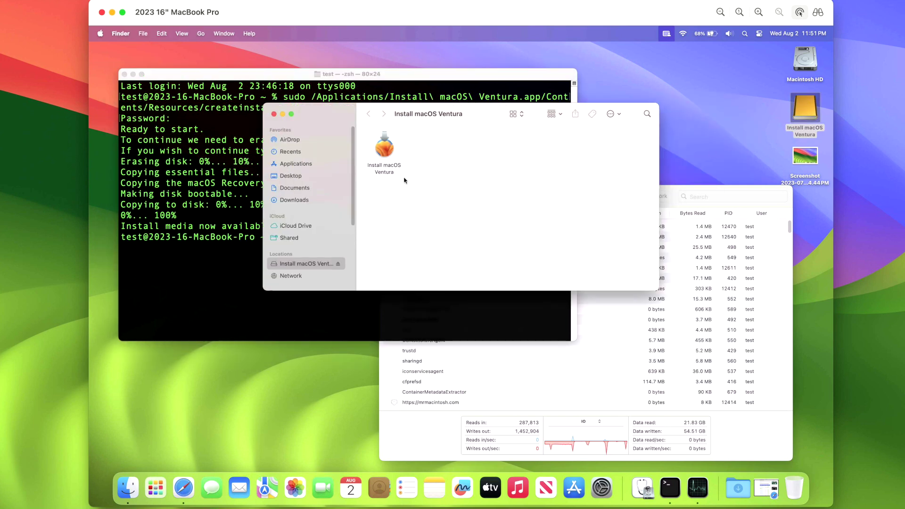
click(274, 114)
click(273, 114)
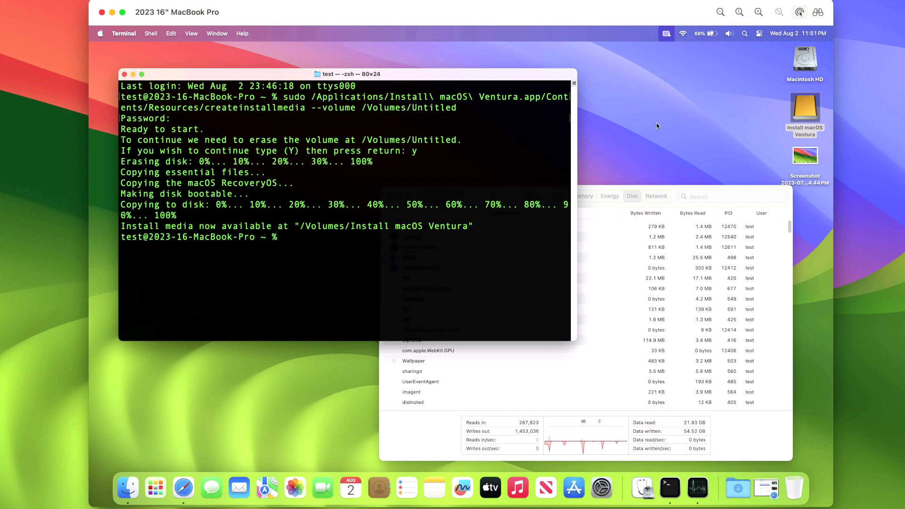
Shut down the MacBook Pro and play the web video on booting an M1 Mac to macOS Recovery Mode.
click(100, 34)
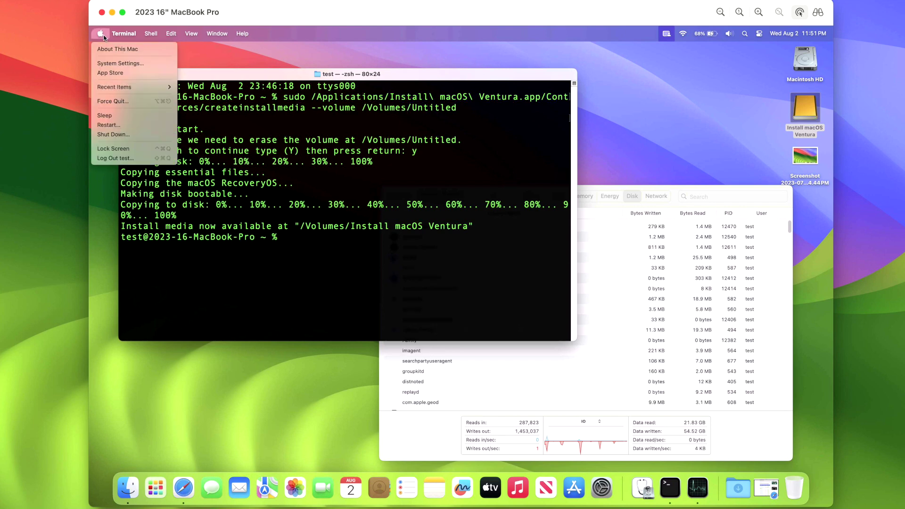
click(131, 134)
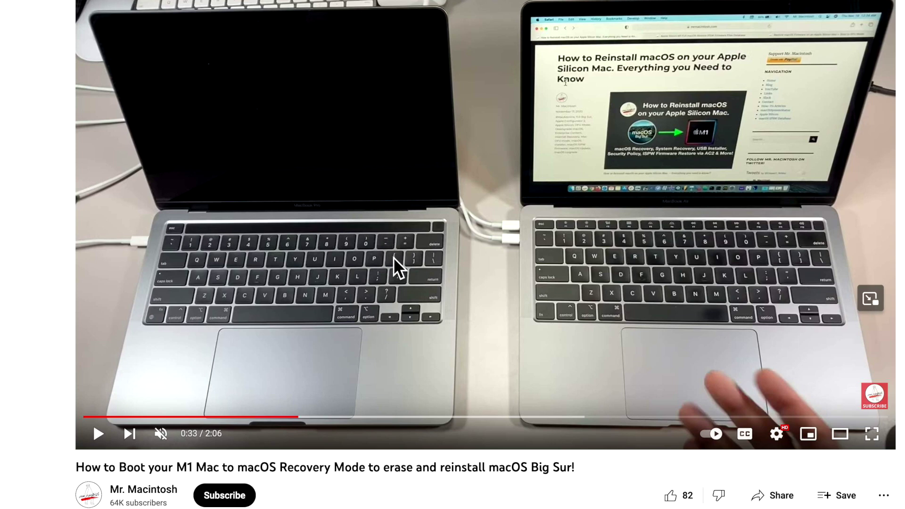
click(101, 433)
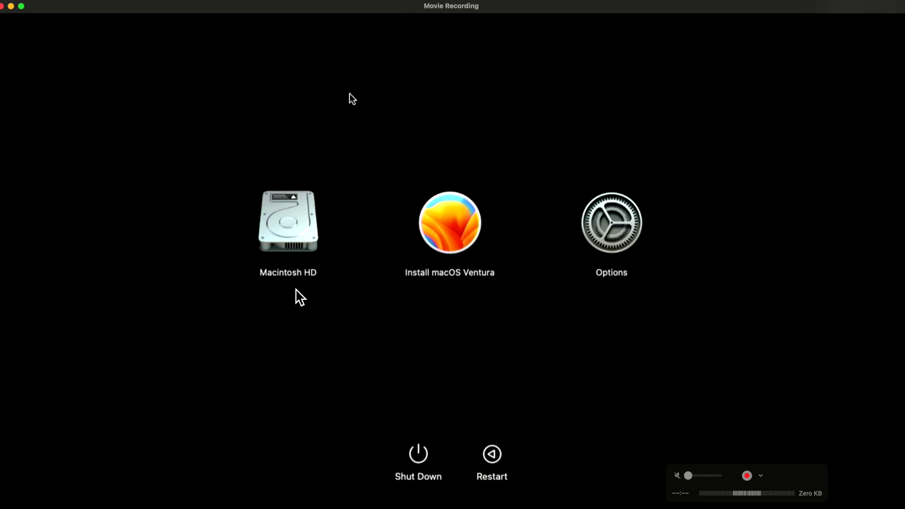
Boot from Install macOS Ventura and unlock macOS Recovery by selecting the admin user and entering the account password.
click(435, 234)
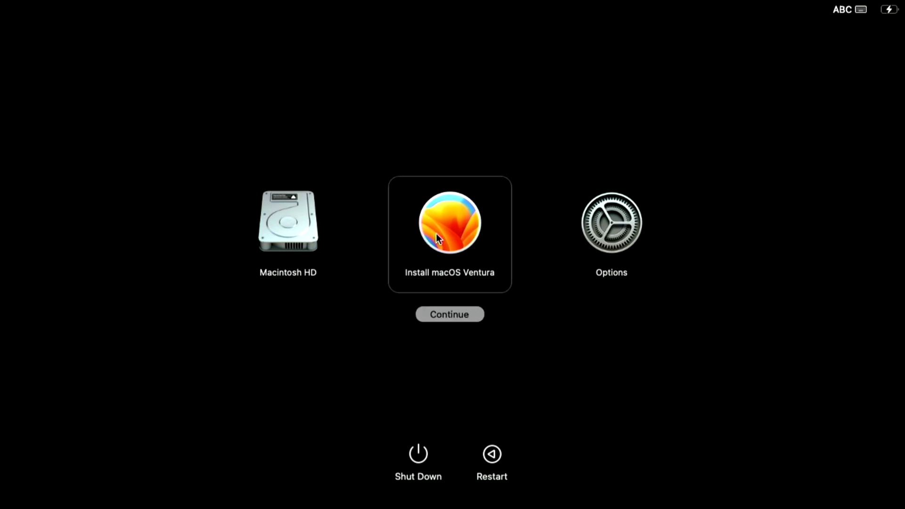
click(461, 311)
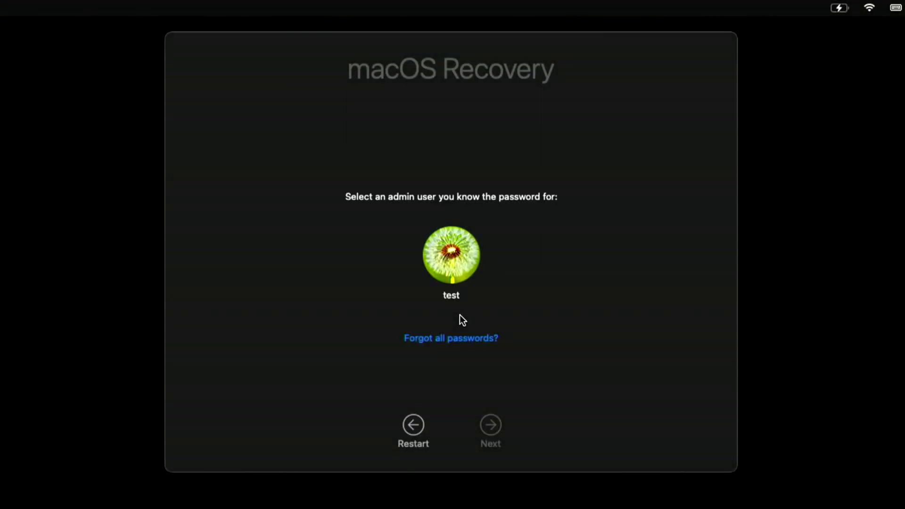
click(443, 265)
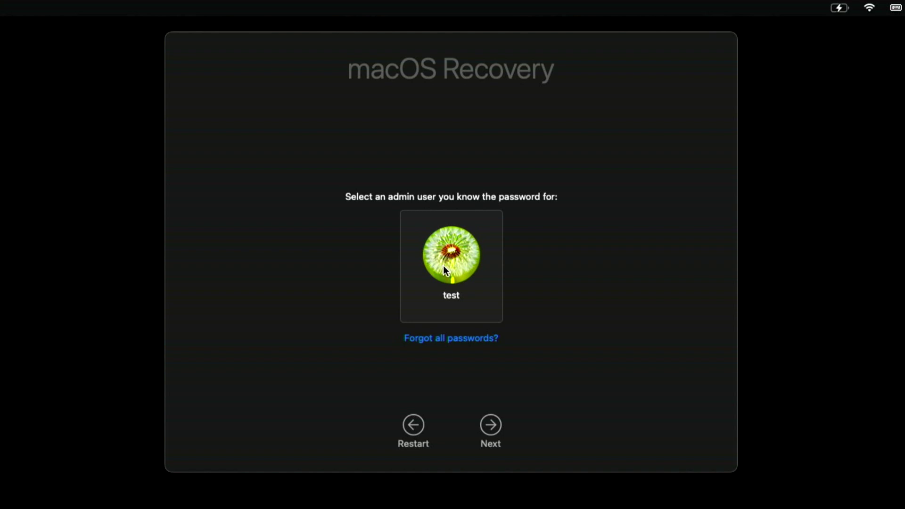
click(494, 431)
text(••••)
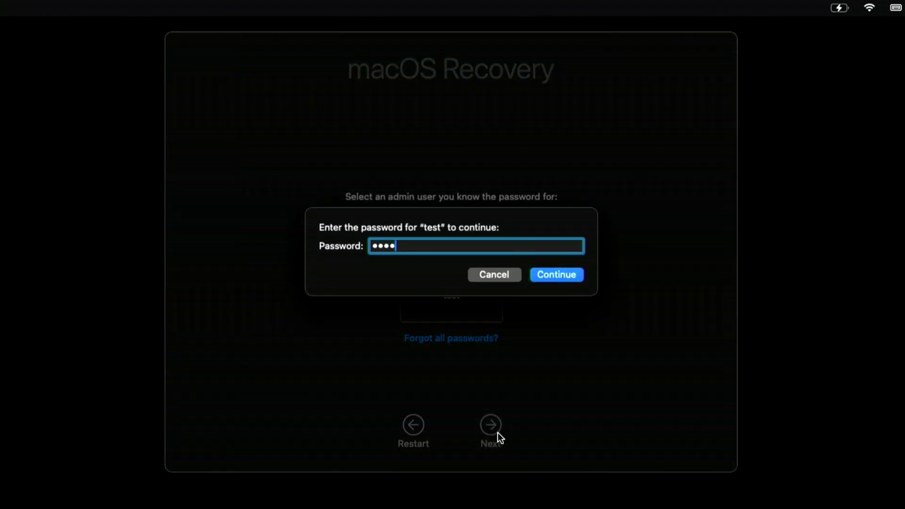
click(550, 276)
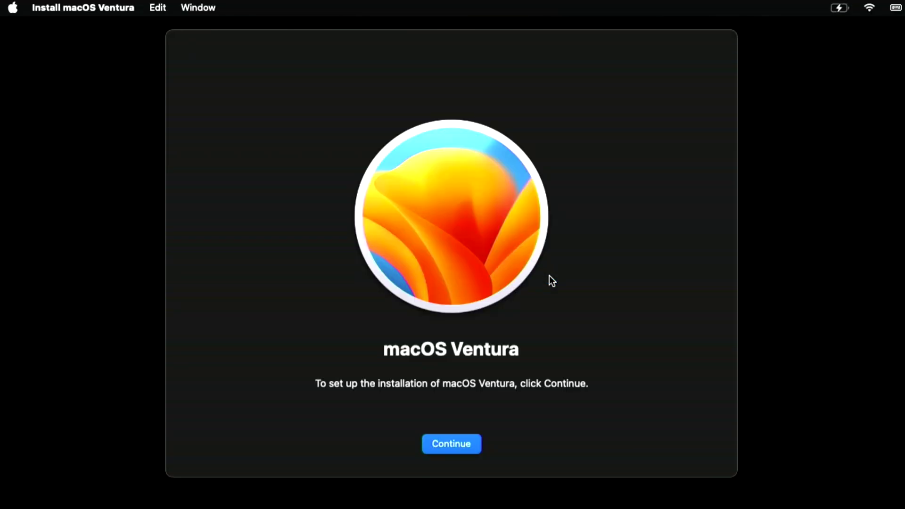
Quit the macOS Ventura installer to reach the Recovery utilities and open Disk Utility.
click(71, 7)
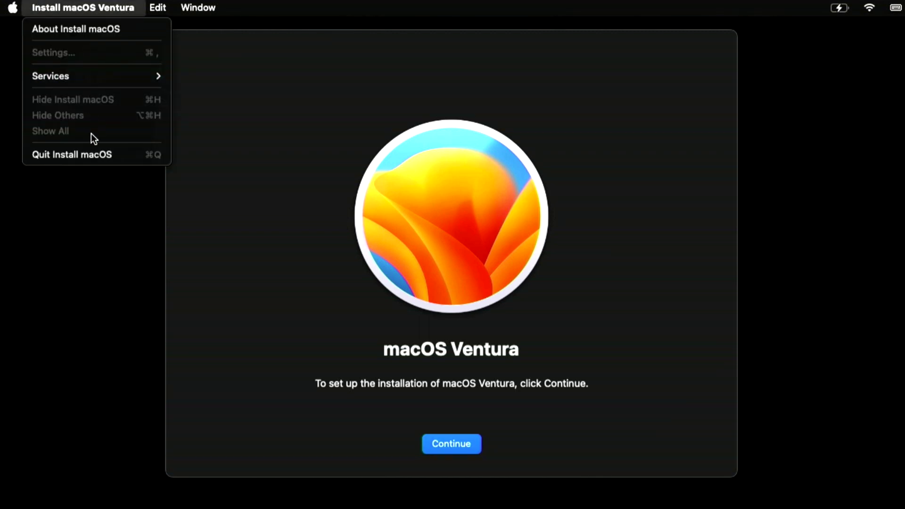
click(87, 156)
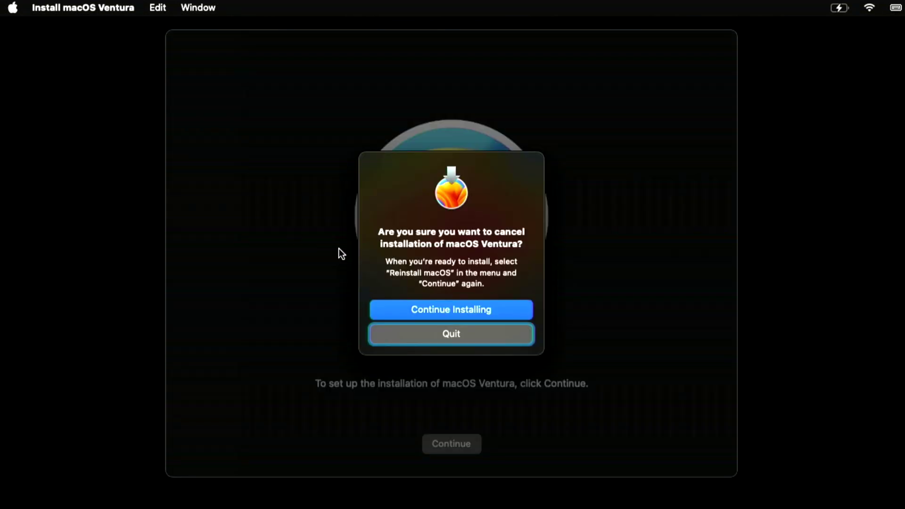
click(466, 339)
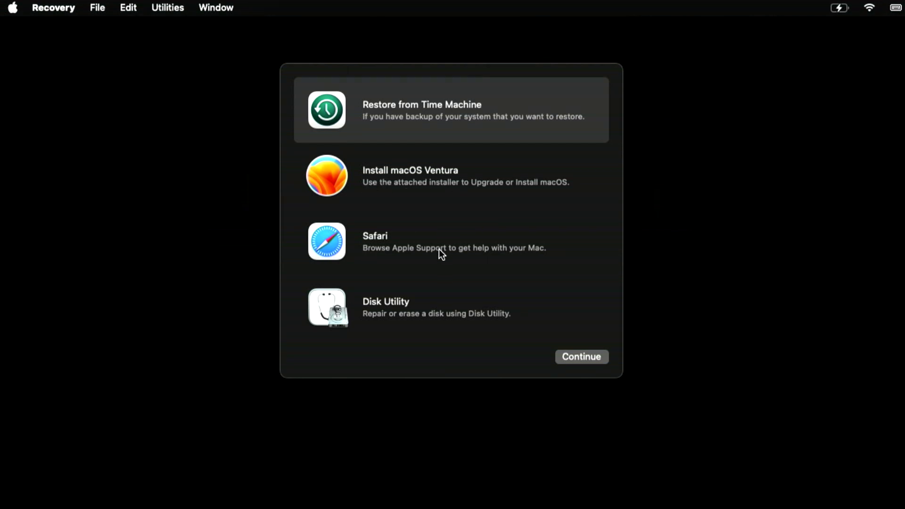
click(423, 307)
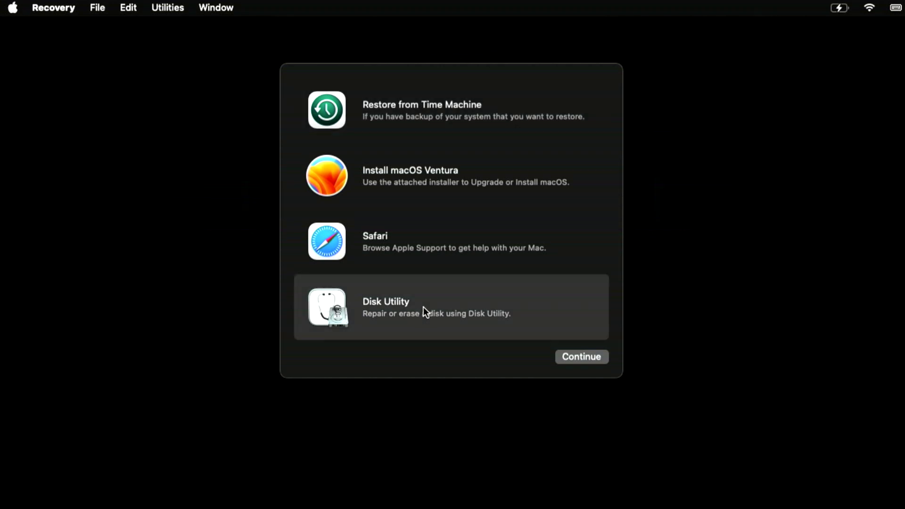
click(597, 364)
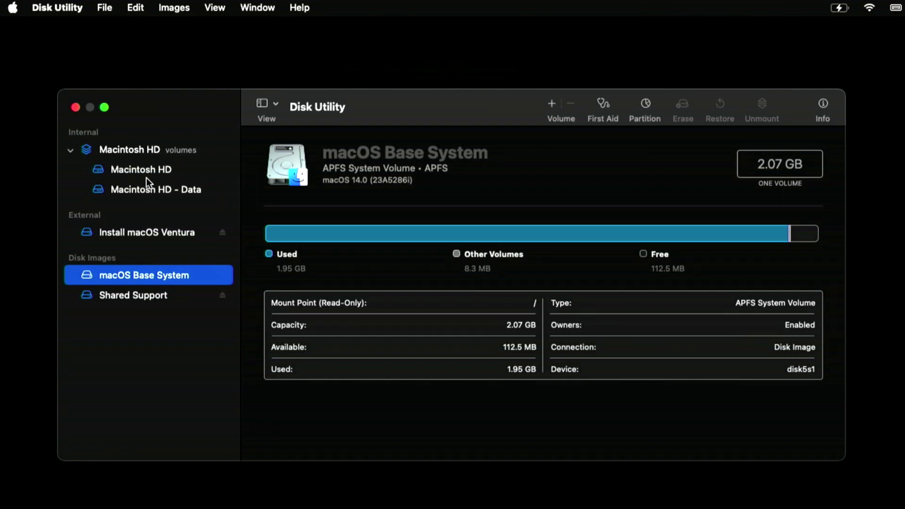
Erase the internal Macintosh HD volume group with the name Macintosh HD in APFS format, confirming Erase Mac and Restart.
click(141, 151)
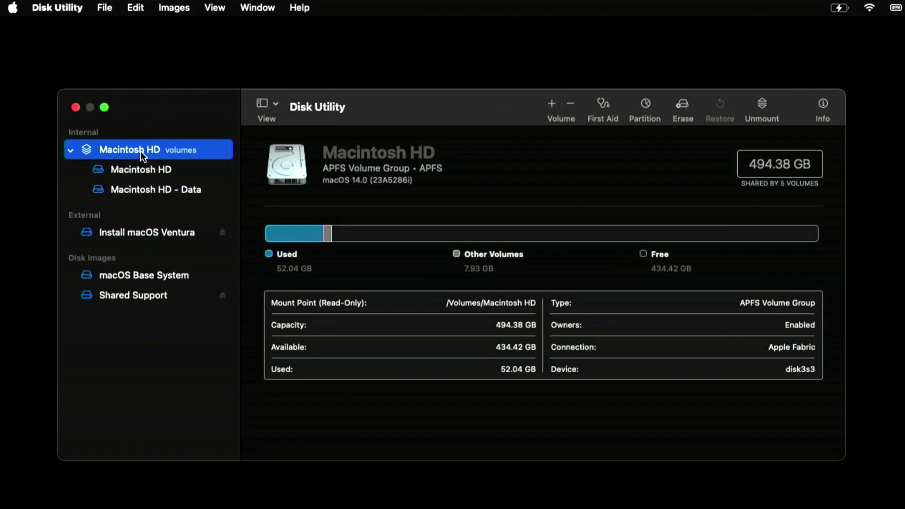
click(681, 110)
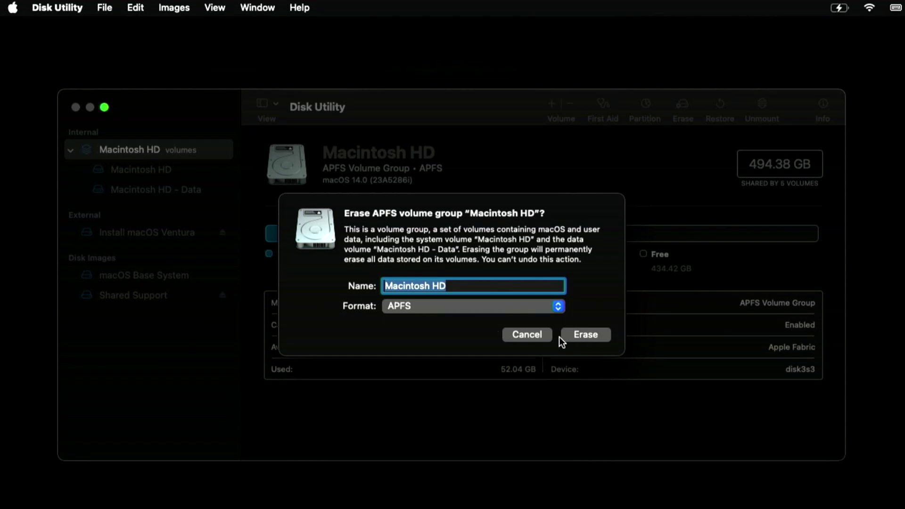
click(596, 338)
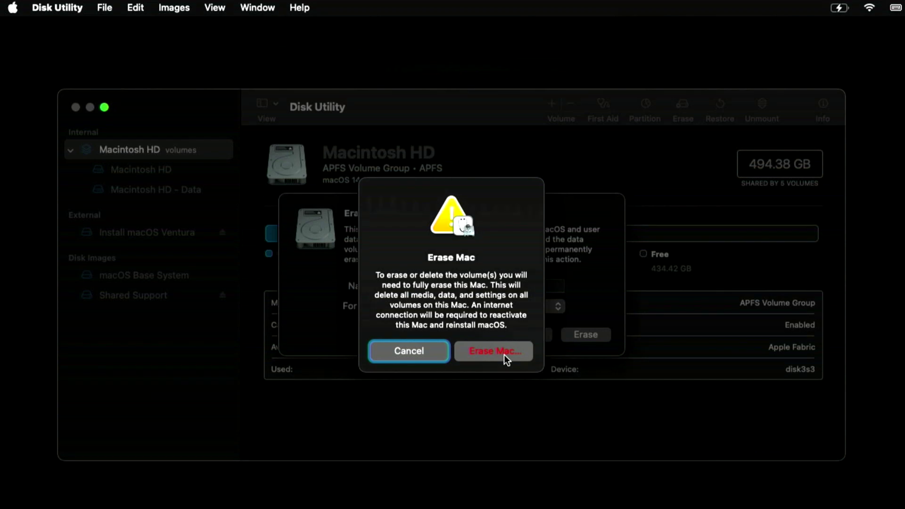
click(504, 354)
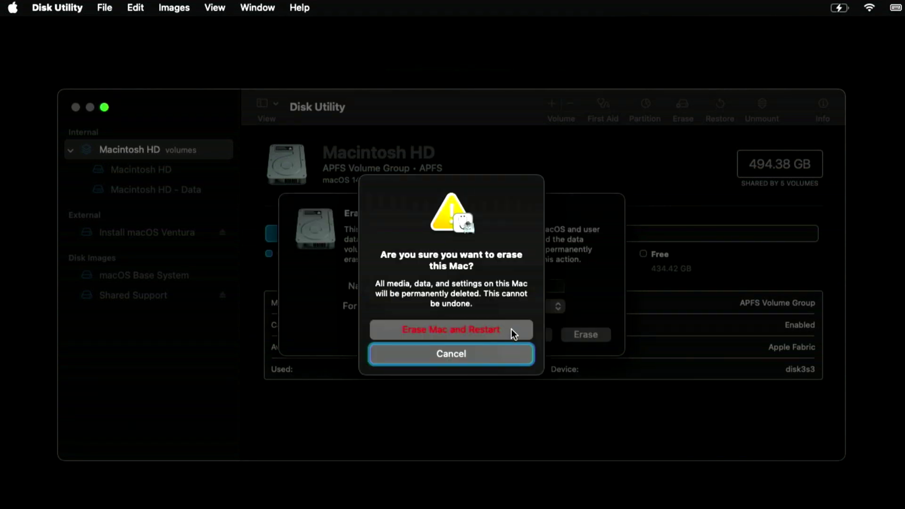
click(511, 330)
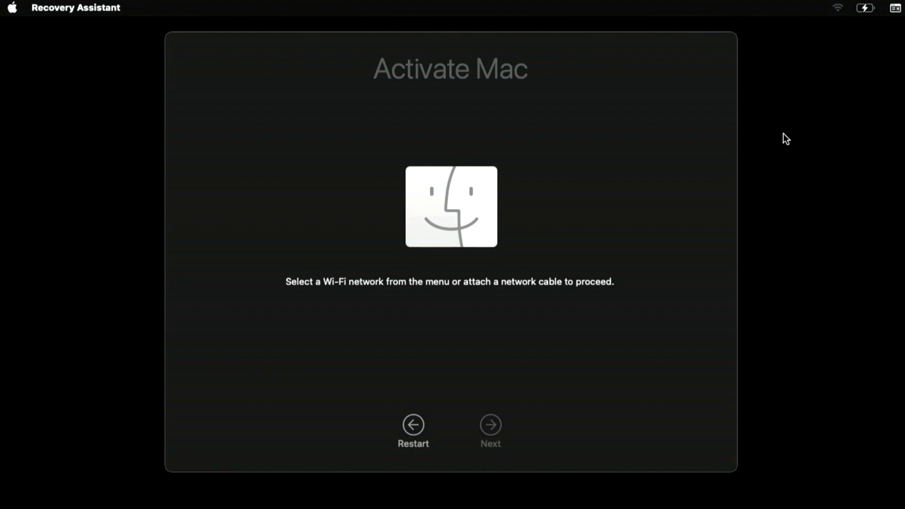
Connect the Mac to a Wi-Fi network to activate it and exit to Recovery.
click(838, 7)
click(843, 83)
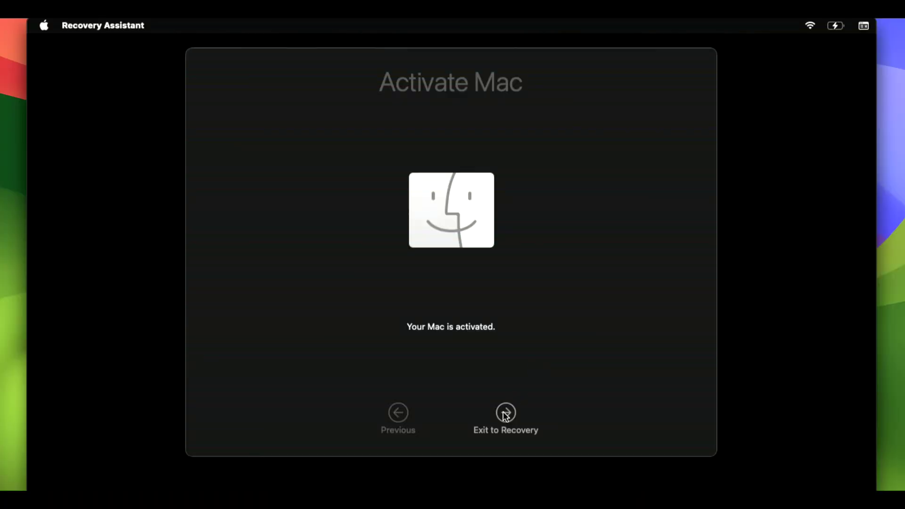
click(505, 418)
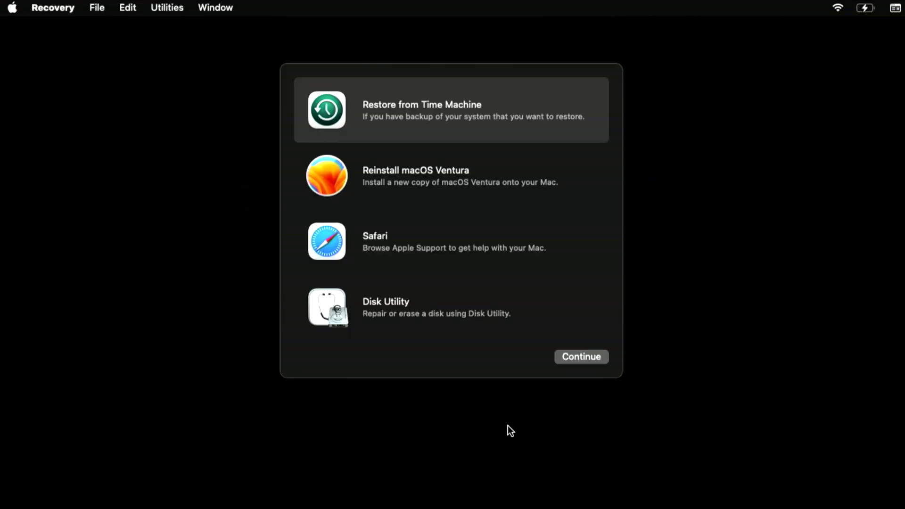
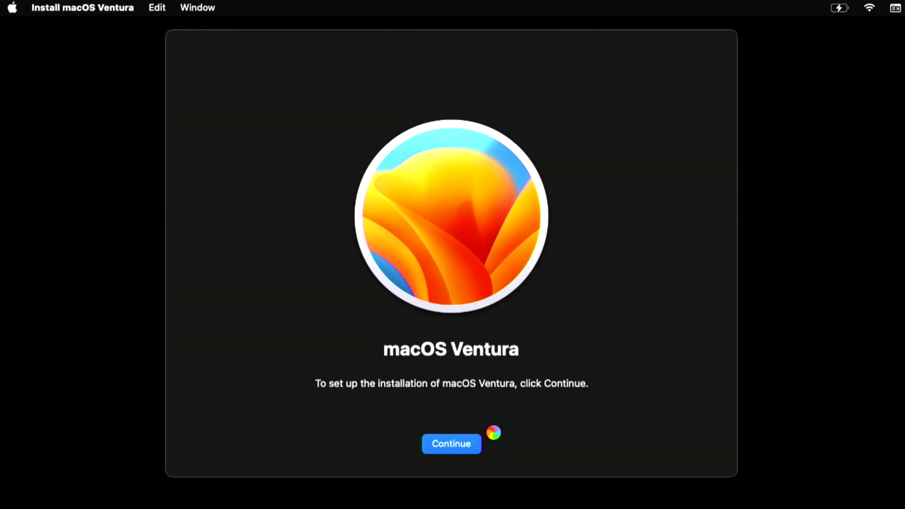
Accept the macOS Ventura software license agreement, choose the destination disk and start the installation.
click(494, 435)
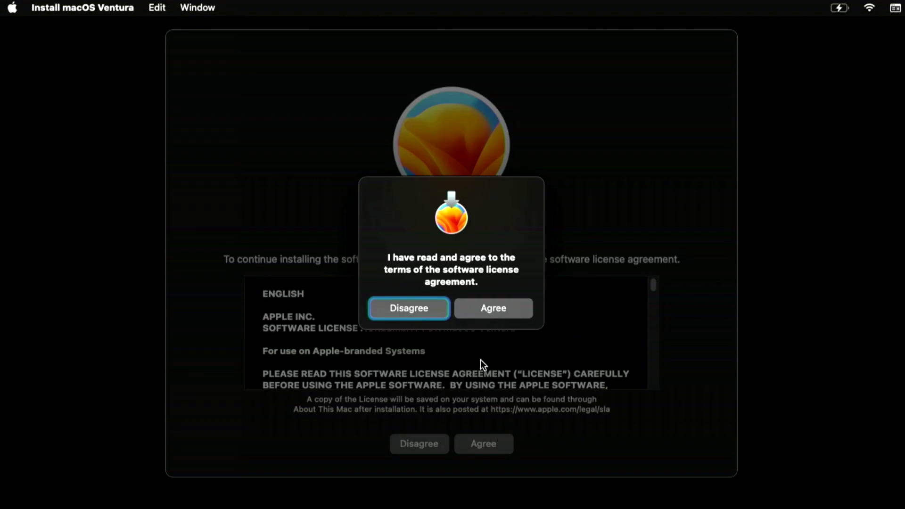
click(481, 310)
click(392, 332)
click(500, 447)
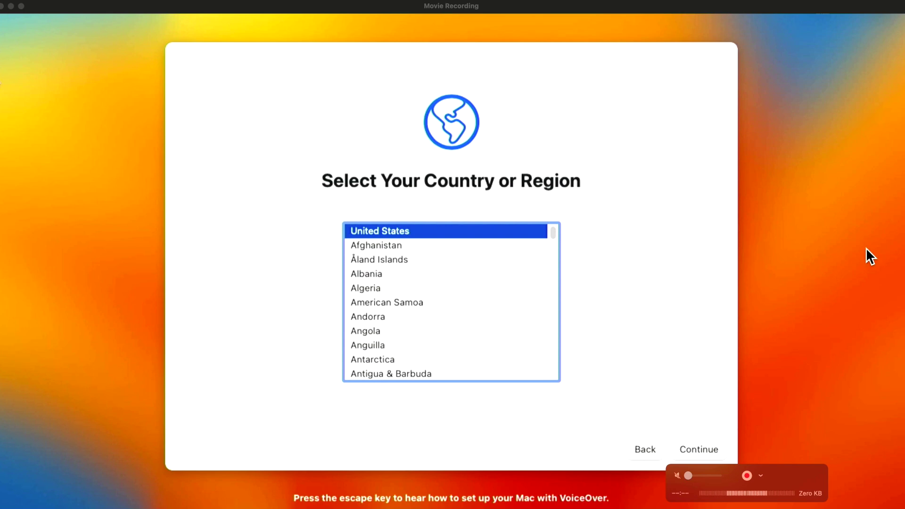
Set the country to United States in the macOS setup and continue past Data & Privacy to Migration Assistant.
click(685, 448)
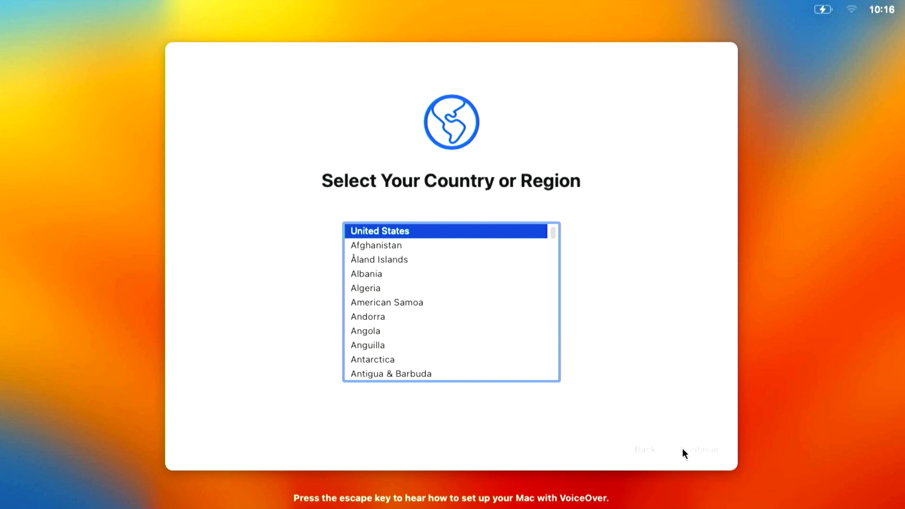
click(685, 448)
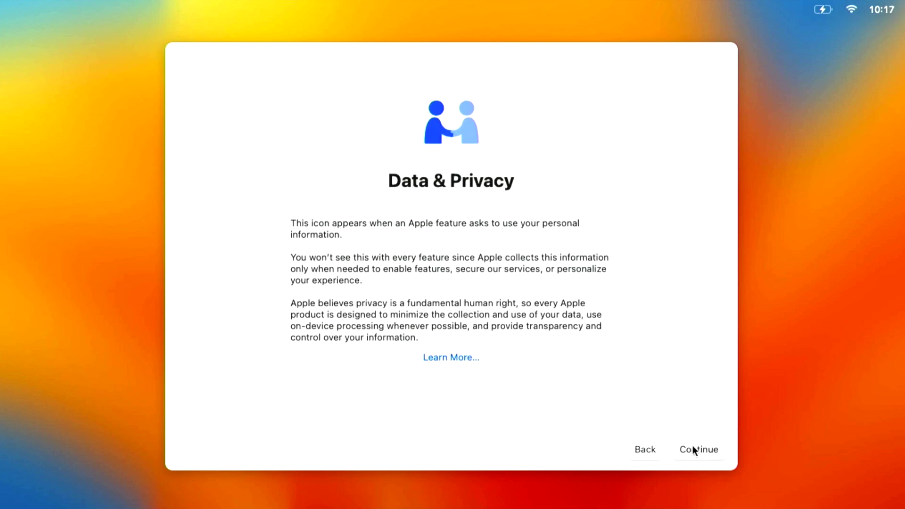
click(692, 447)
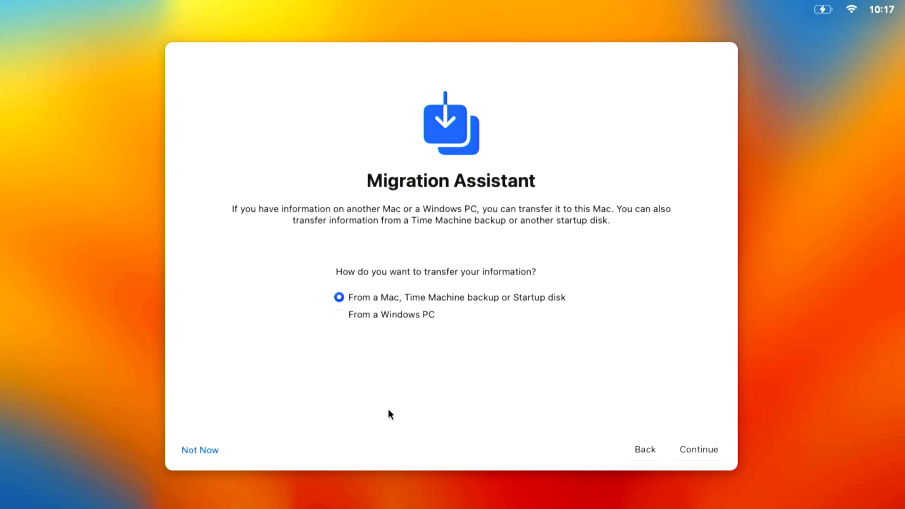
Switch to the browser and review the YouTube video on DFU restoring M1 MacBook Pros, including its chapter list.
key(ctrl+Right)
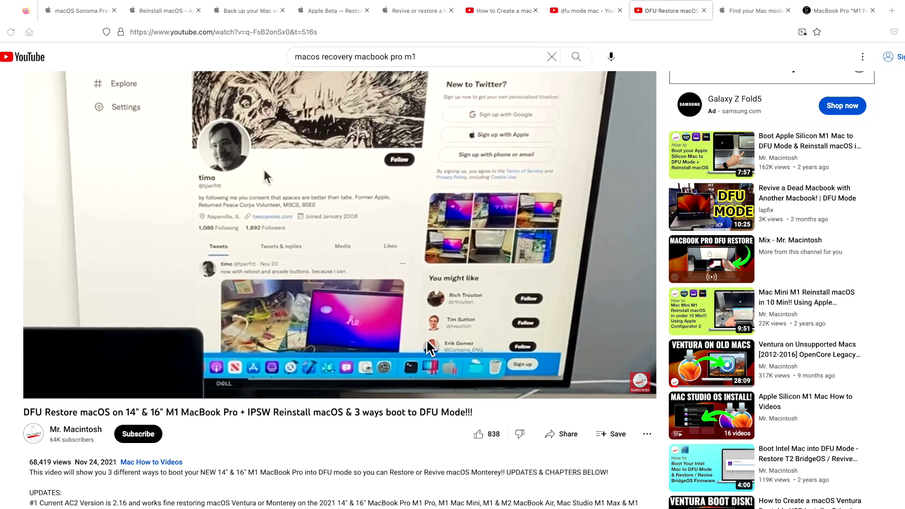
scroll(426, 338, down, 3)
scroll(427, 339, down, 5)
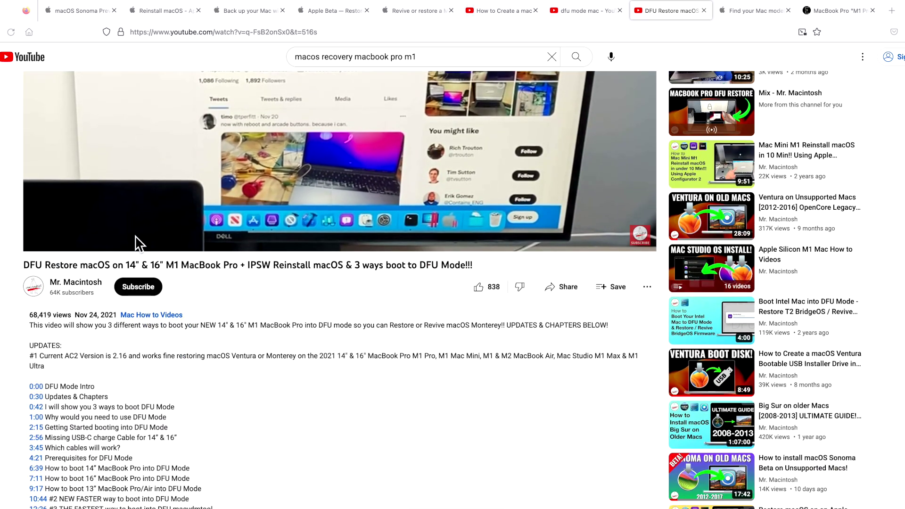
click(159, 226)
scroll(236, 254, up, 5)
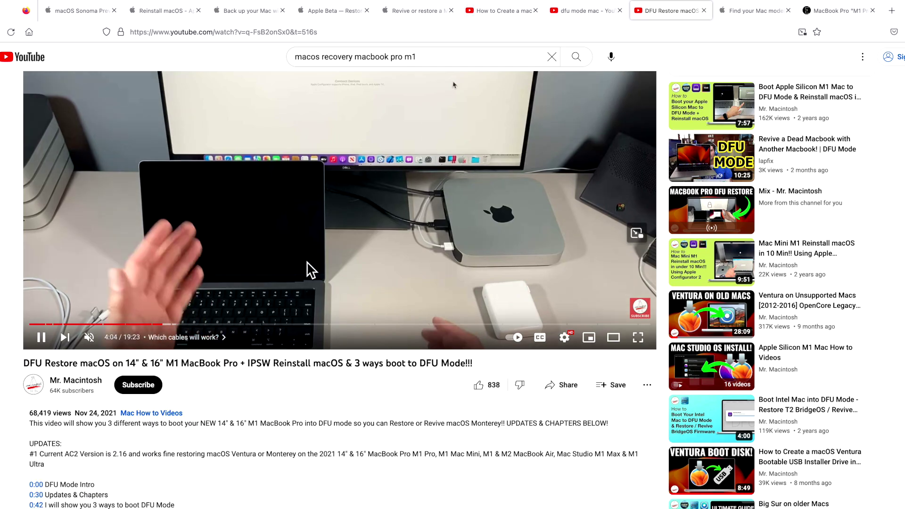
scroll(201, 335, down, 7)
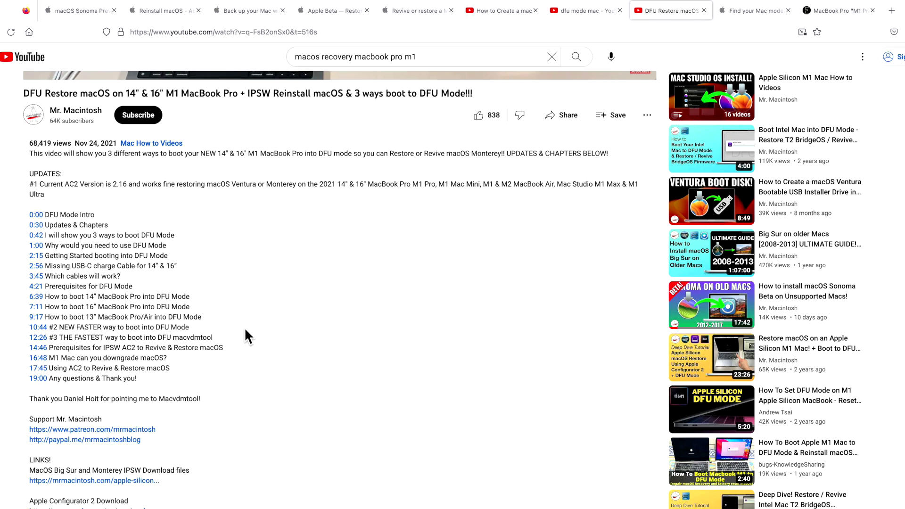
scroll(245, 331, up, 1)
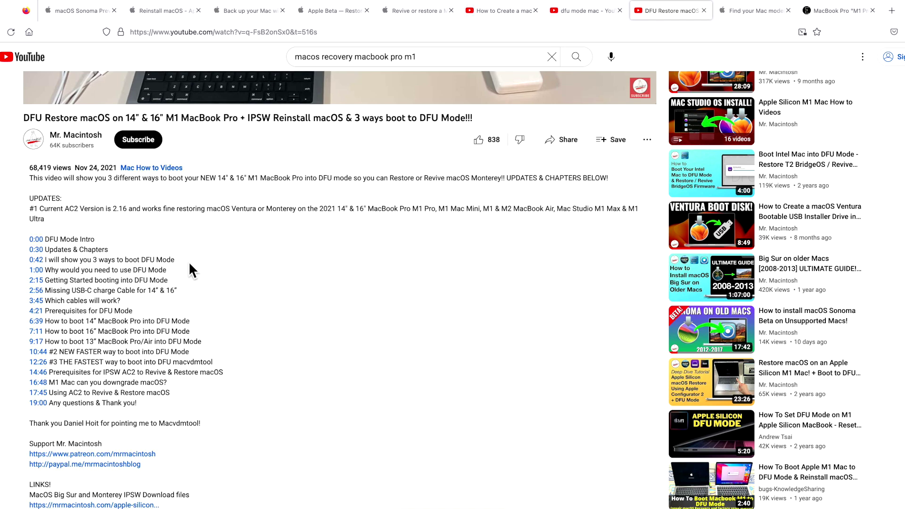
scroll(370, 330, up, 5)
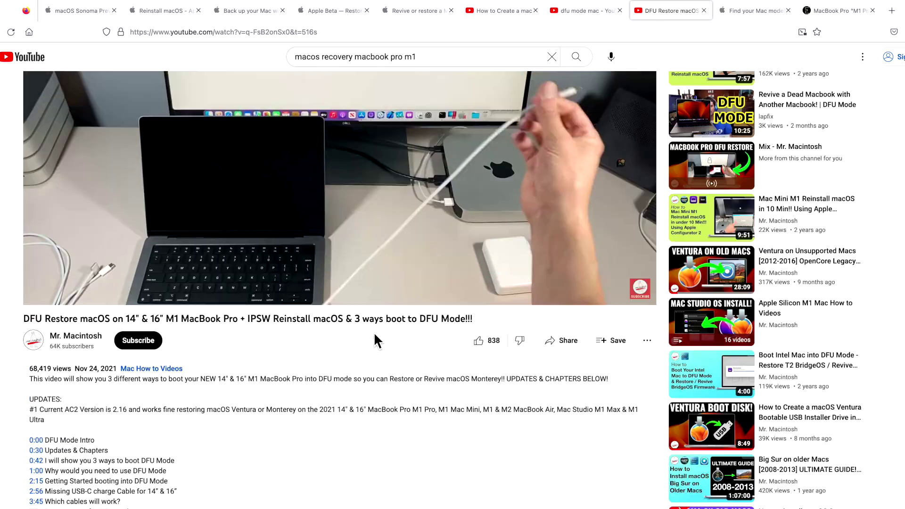
scroll(374, 331, up, 3)
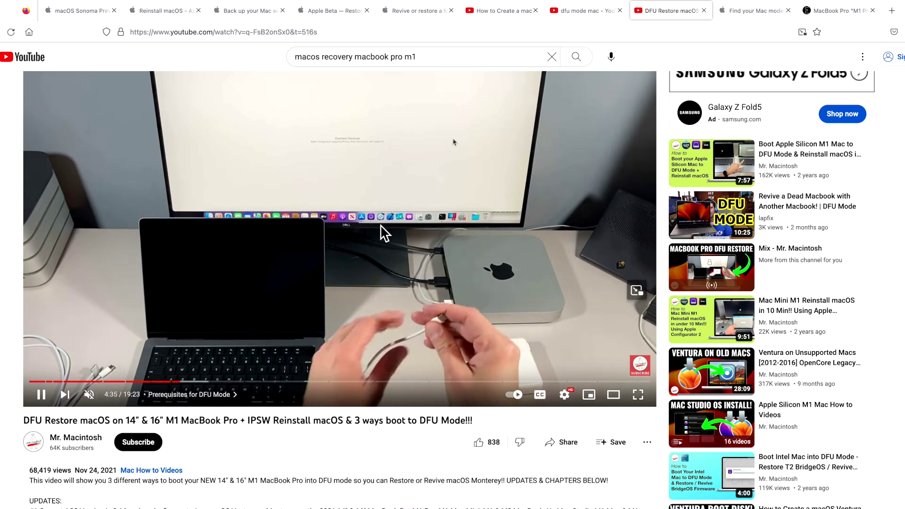
scroll(382, 230, down, 1)
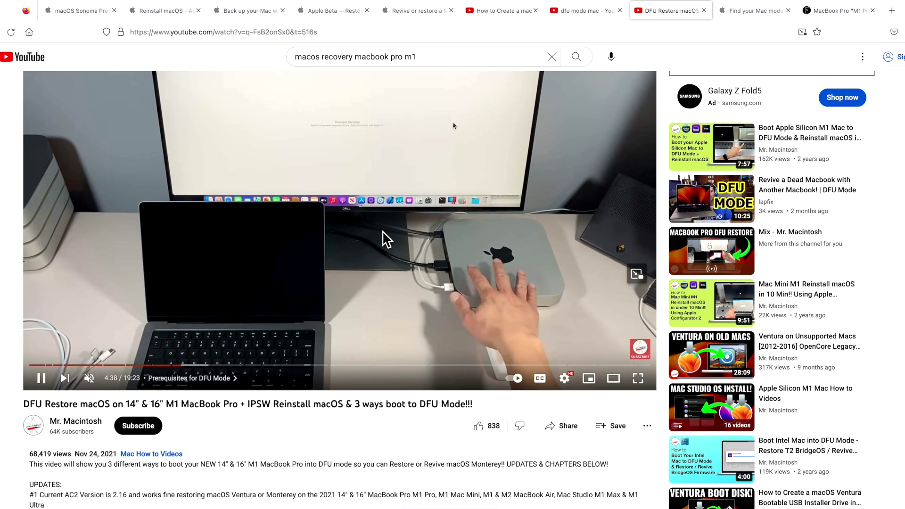
scroll(463, 260, up, 1)
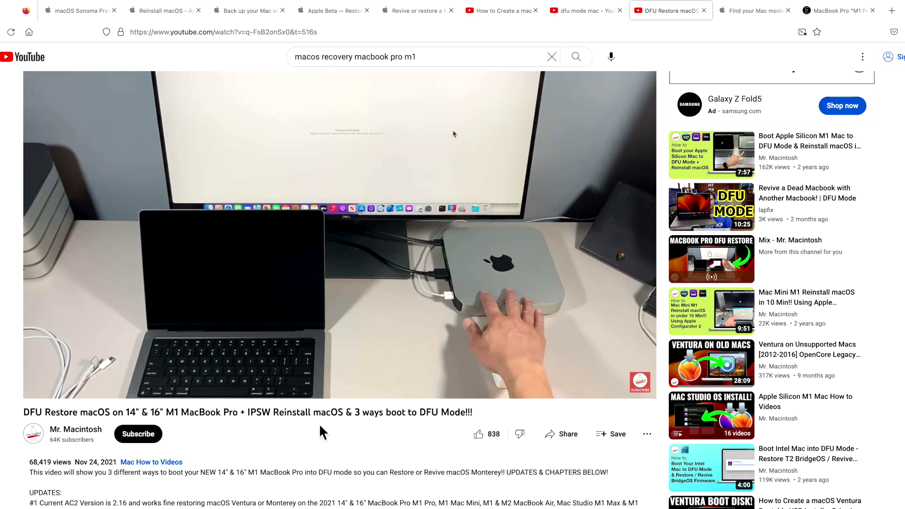
mouse_move(331, 394)
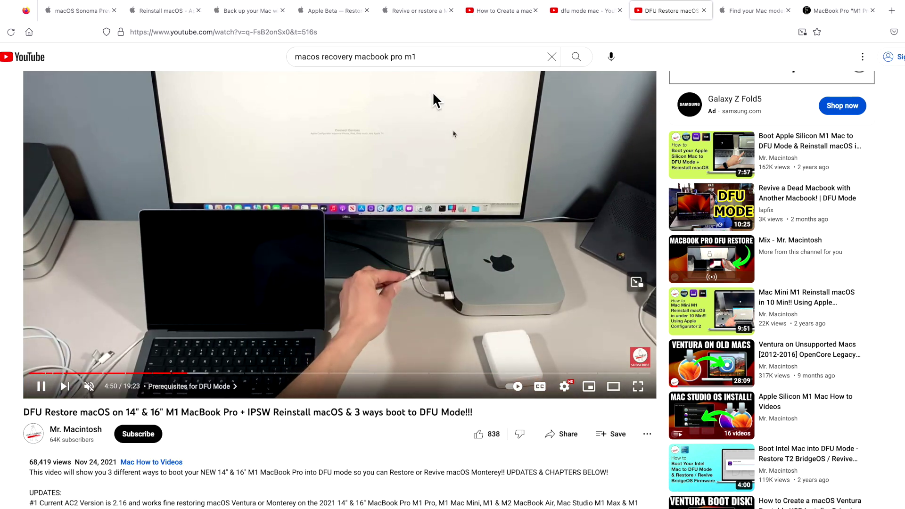
Review Apple's beta restore page for the Mac with Apple silicon instructions on restoring with Apple Configurator 2.
click(334, 9)
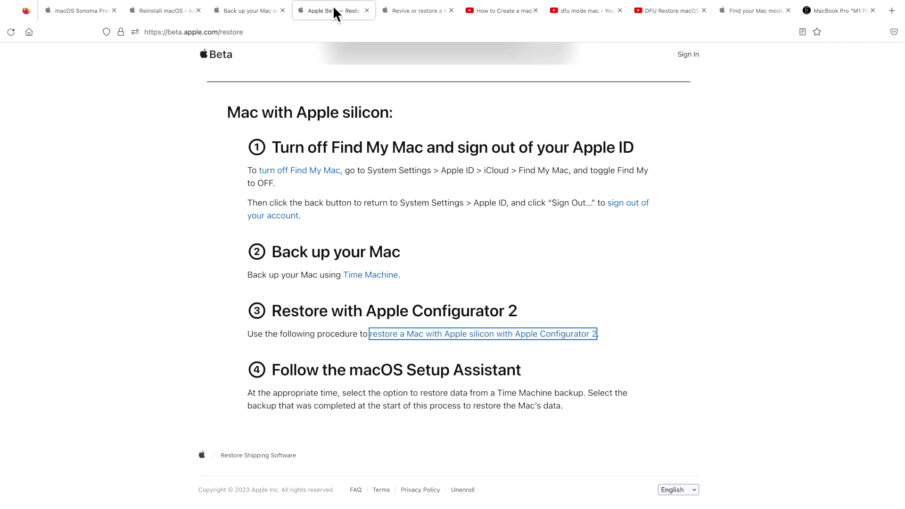
scroll(456, 221, up, 4)
scroll(456, 221, down, 15)
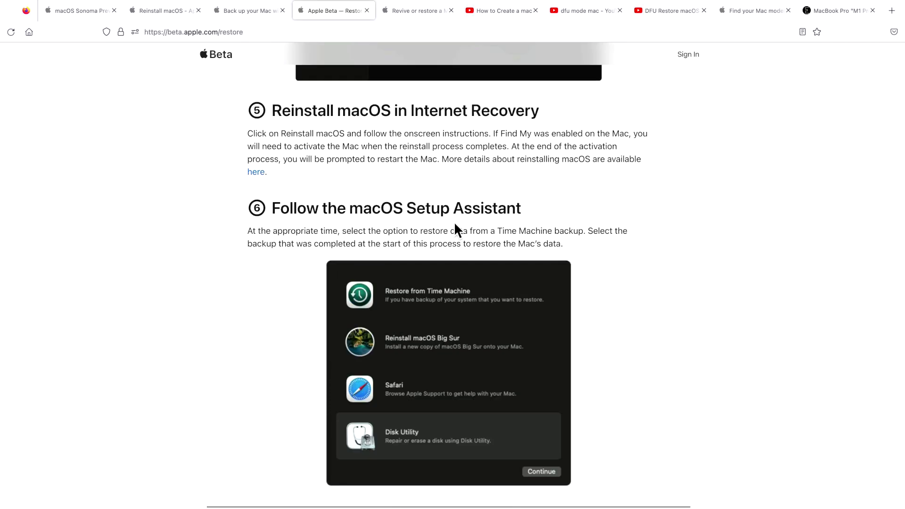
scroll(454, 222, down, 9)
scroll(454, 234, down, 1)
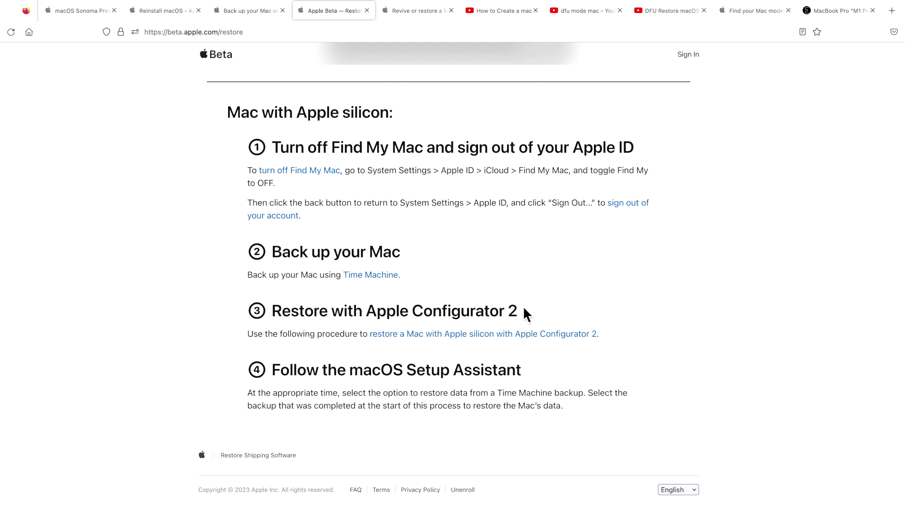
drag(530, 312, 262, 318)
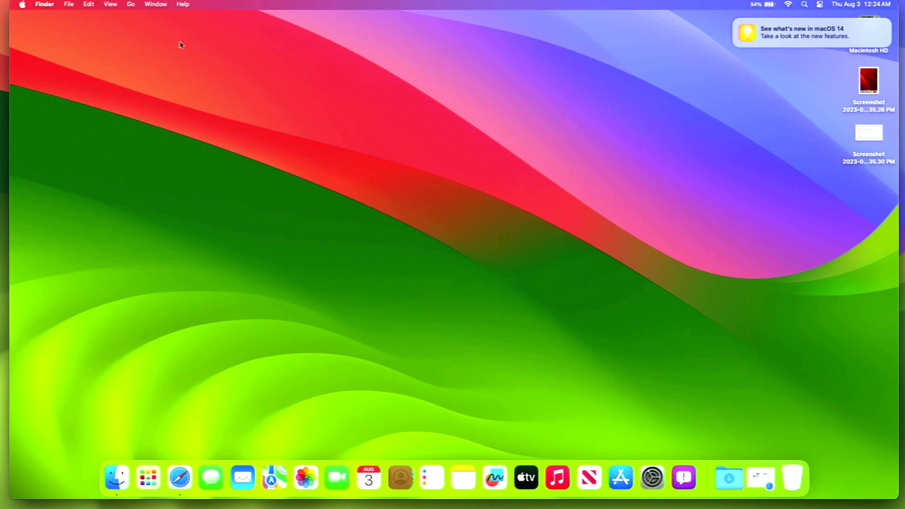
Shut down the Mac running the macOS 14 beta.
click(22, 5)
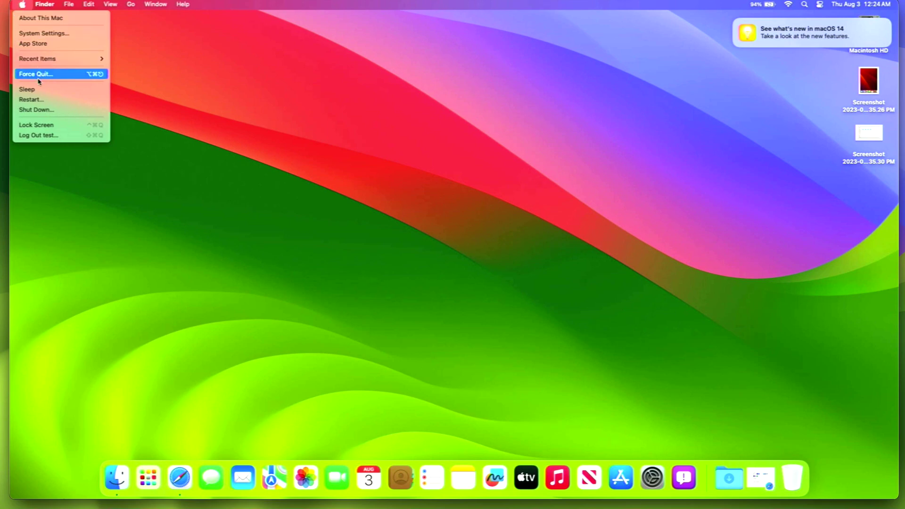
click(40, 112)
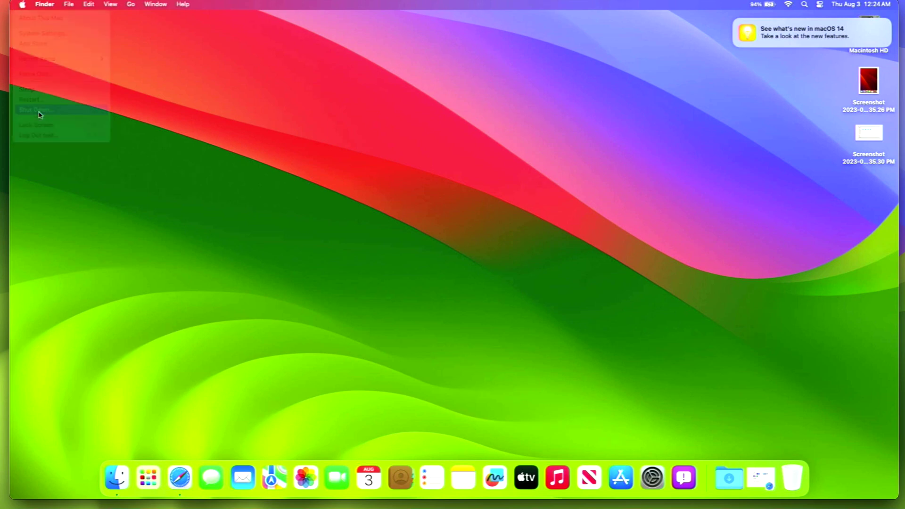
key(Return)
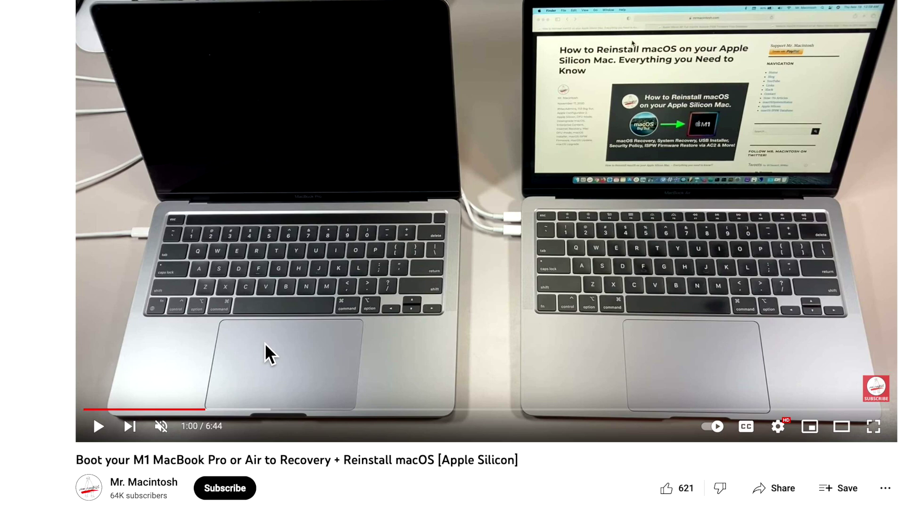
Play the YouTube video showing how to boot an M1 MacBook to Recovery through the startup options.
click(451, 219)
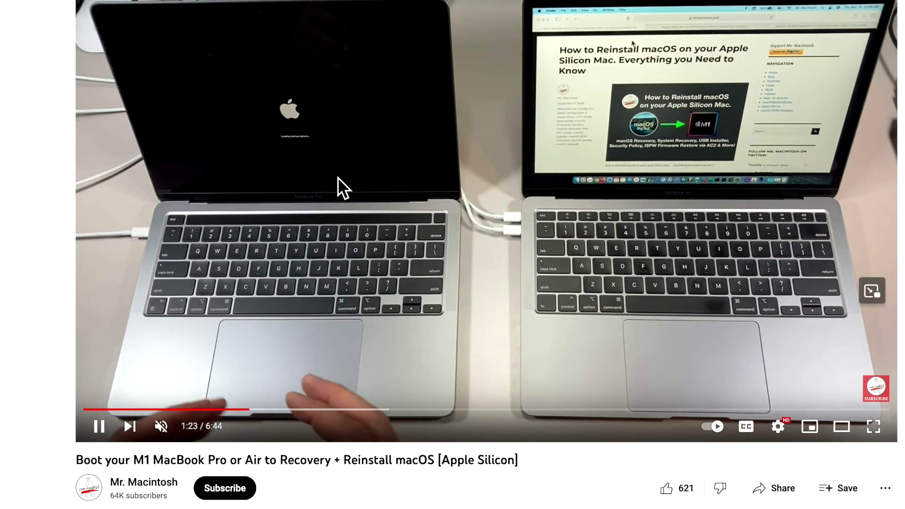
double_click(362, 148)
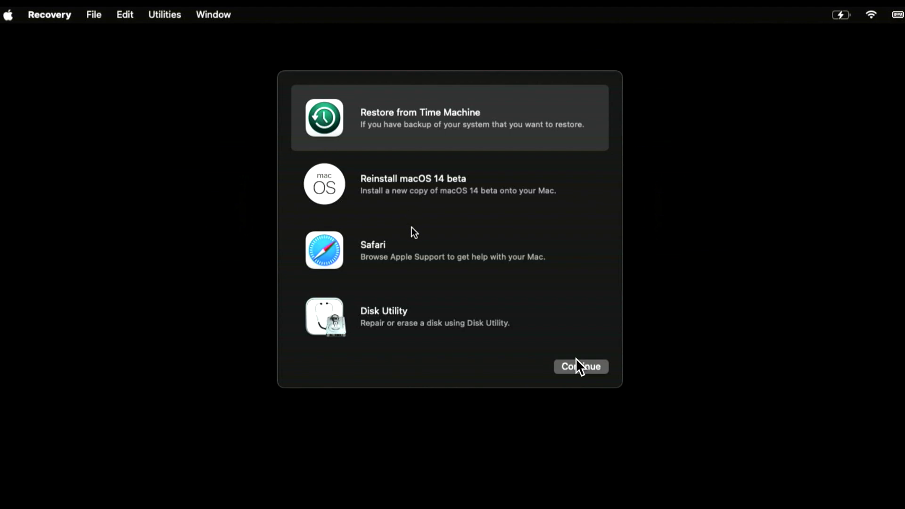
Open Disk Utility from Recovery and erase the internal Macintosh HD volume group as APFS, confirming Erase Mac and Restart.
click(401, 314)
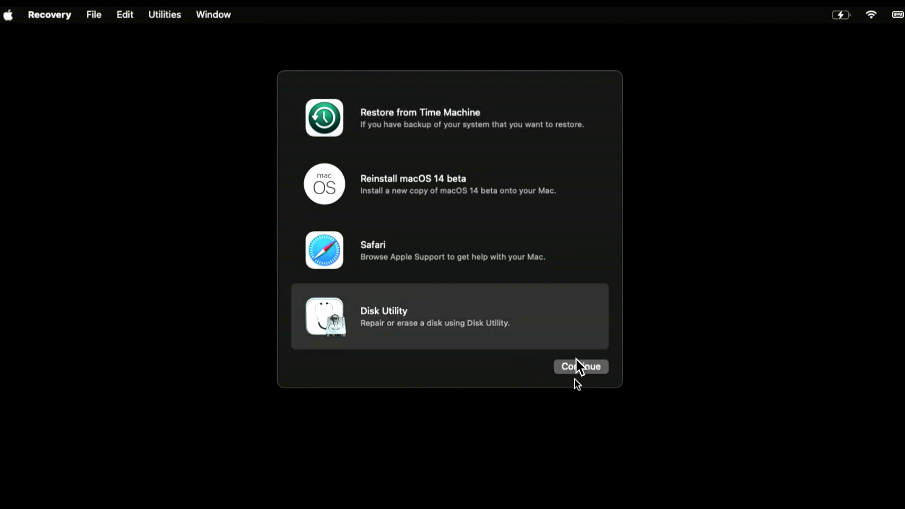
click(574, 367)
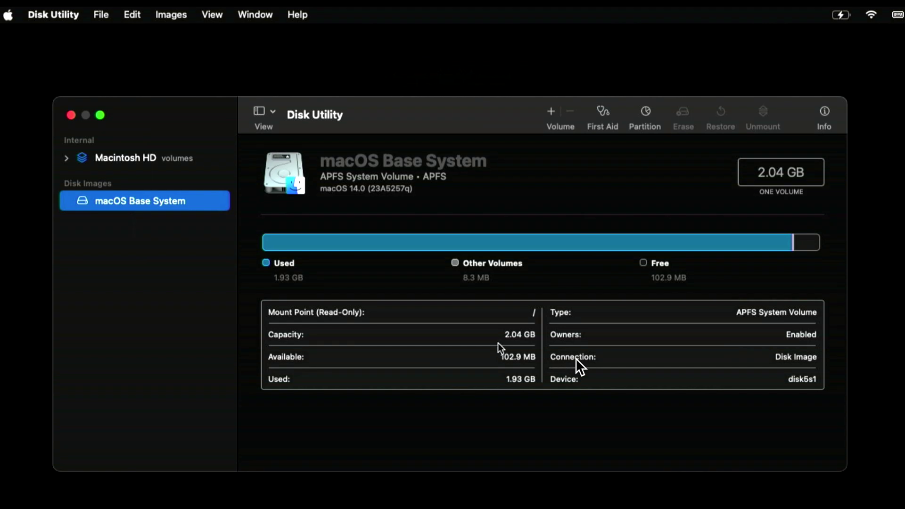
click(130, 159)
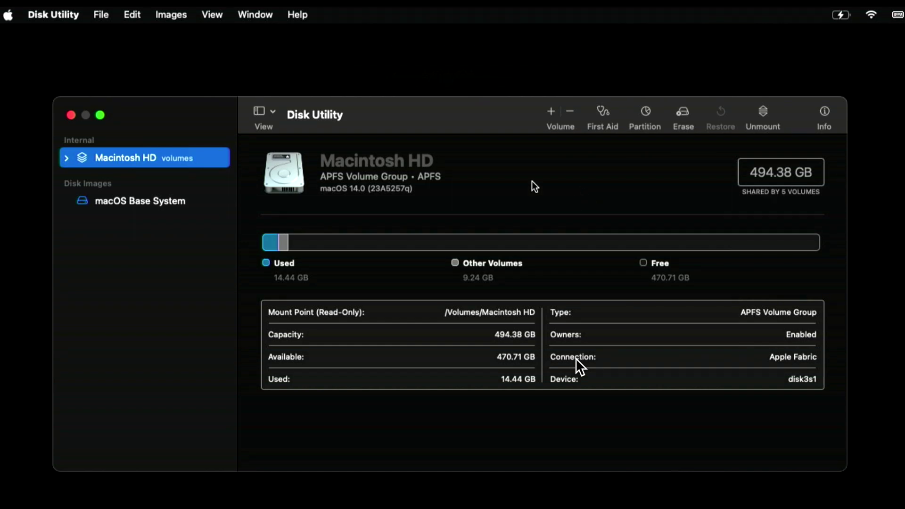
click(683, 115)
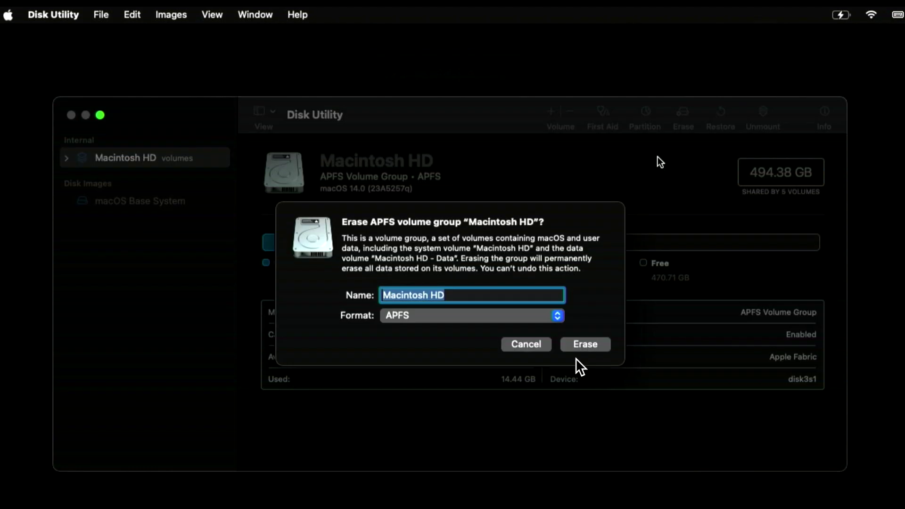
click(585, 345)
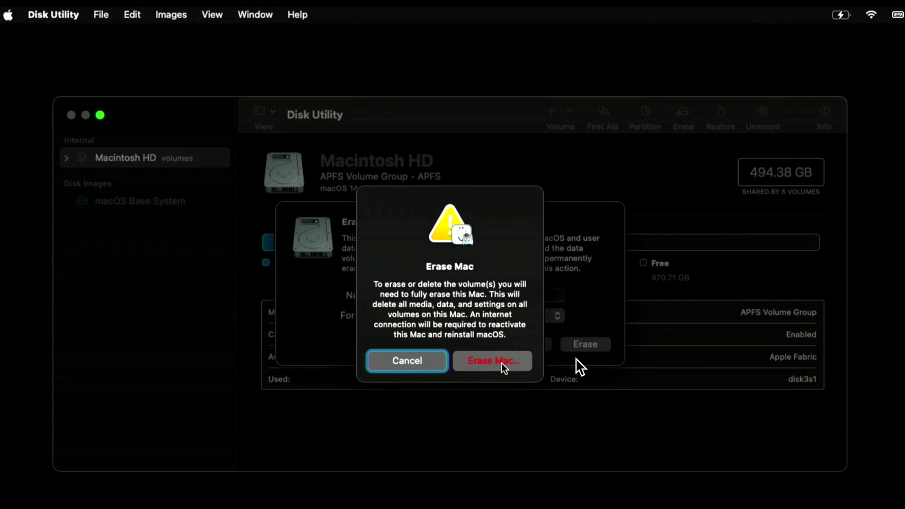
click(504, 364)
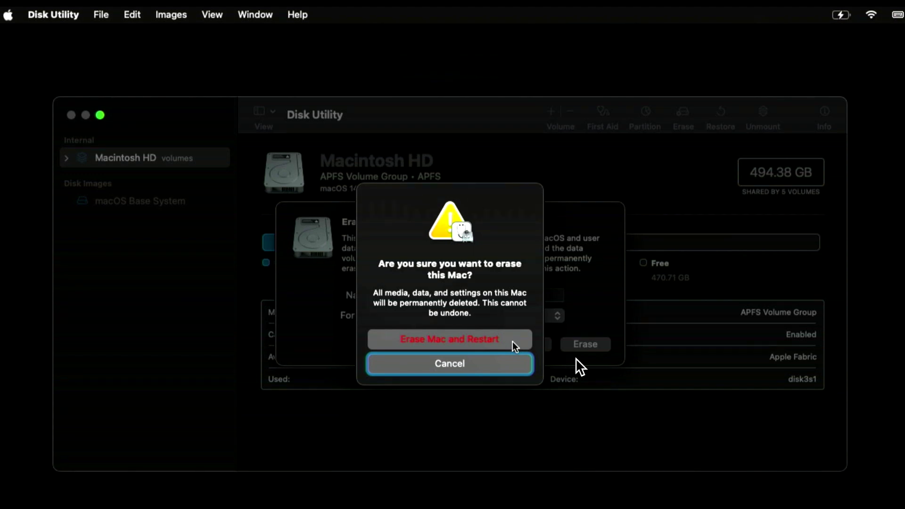
click(513, 341)
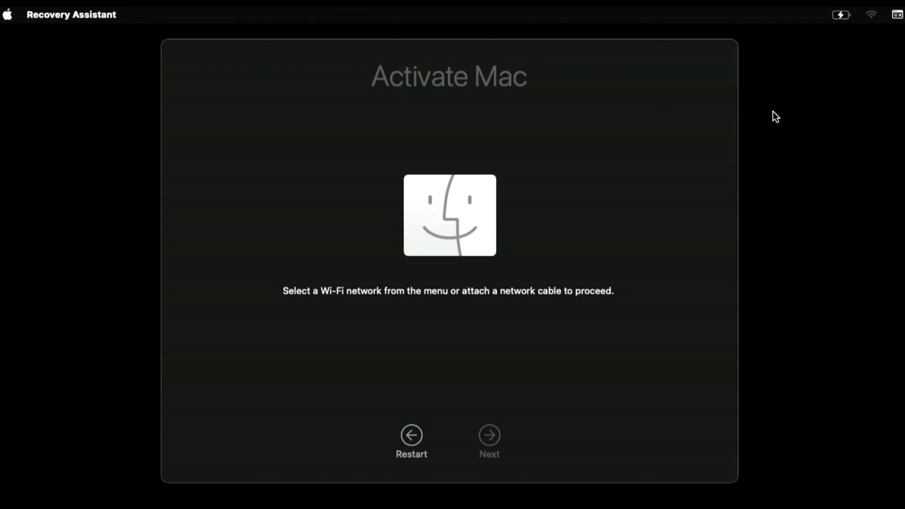
Join a Wi-Fi network to activate the erased Mac, then exit to Recovery.
click(871, 17)
click(766, 138)
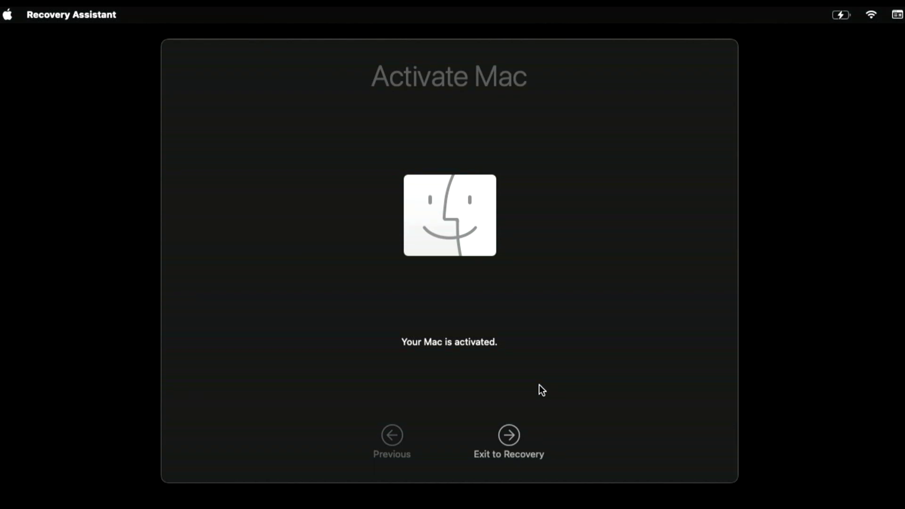
click(509, 436)
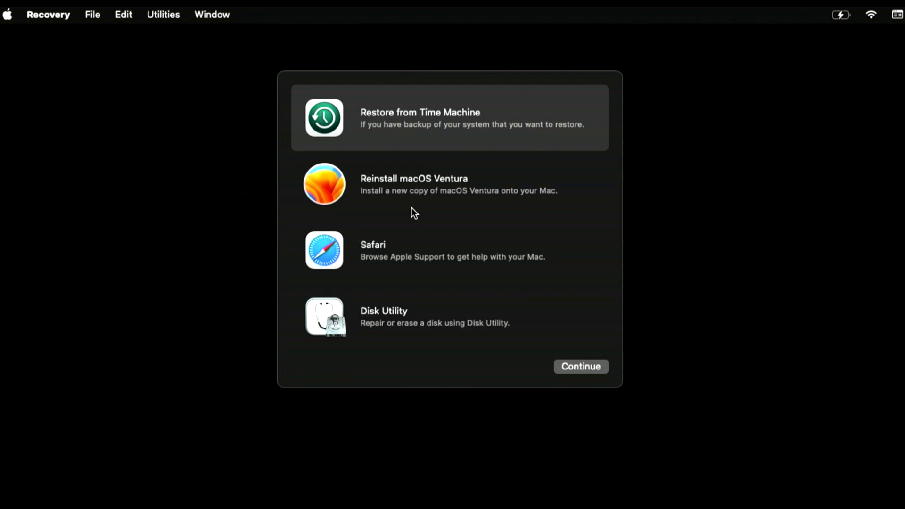
Start Reinstall macOS Ventura, agree to the software license and install it on the Macintosh HD disk.
click(414, 182)
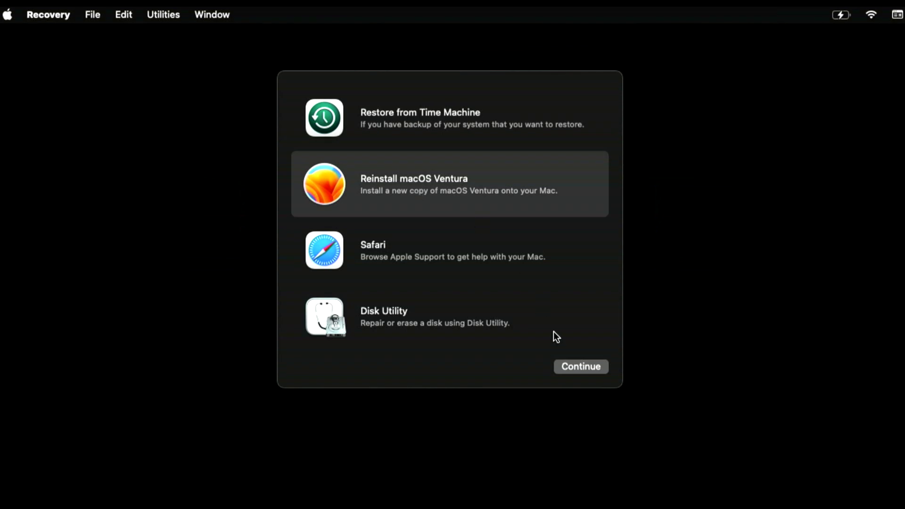
click(597, 366)
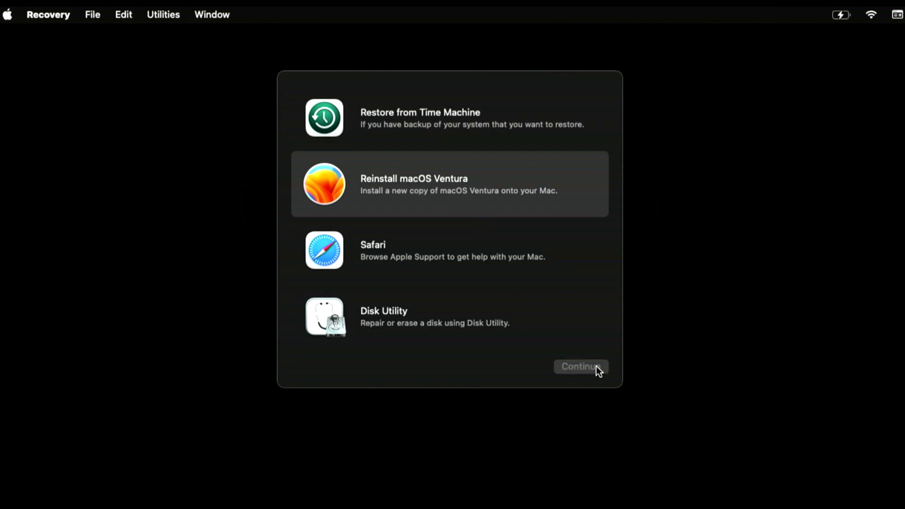
click(455, 452)
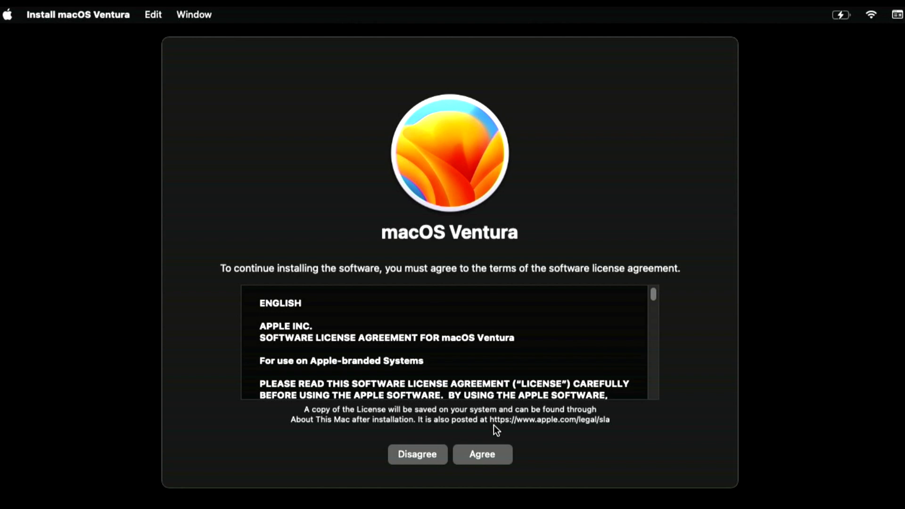
click(484, 456)
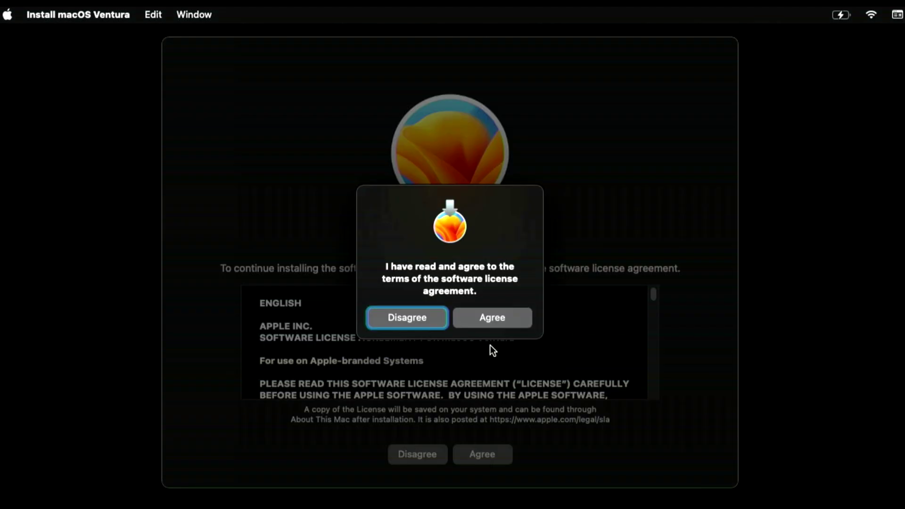
click(487, 317)
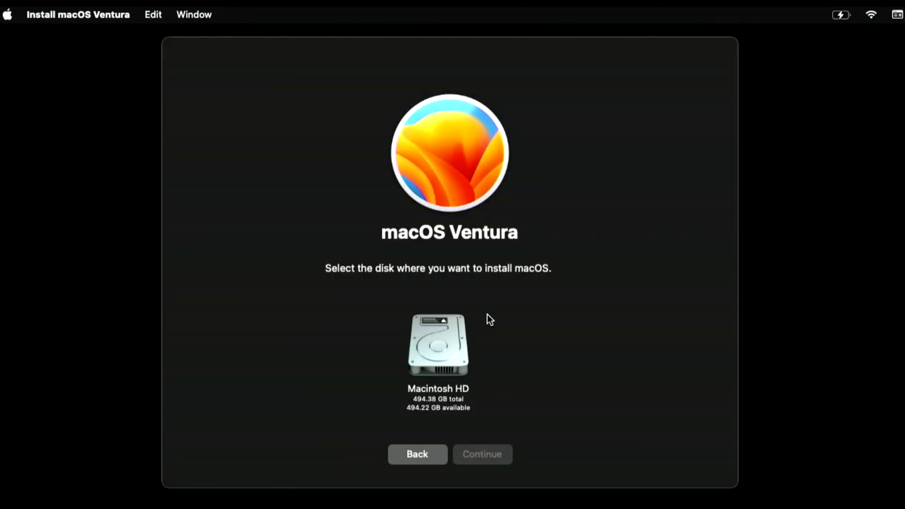
click(472, 324)
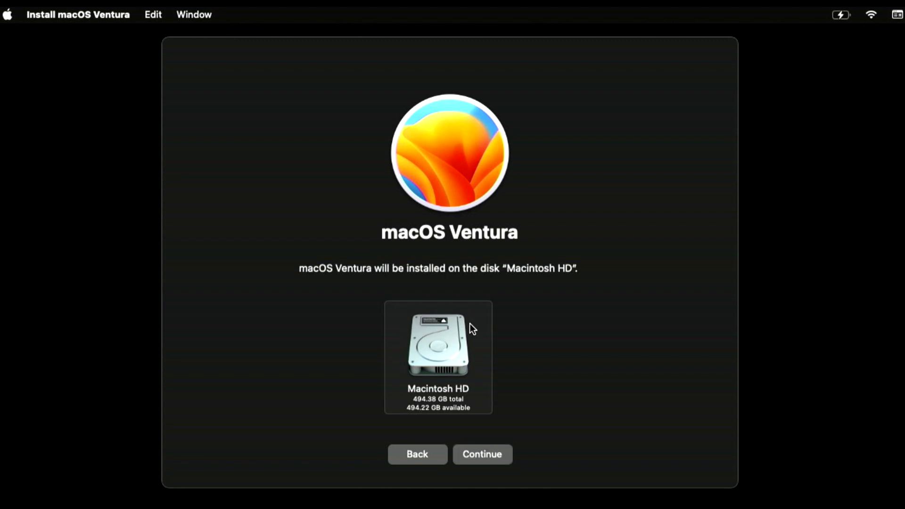
click(492, 453)
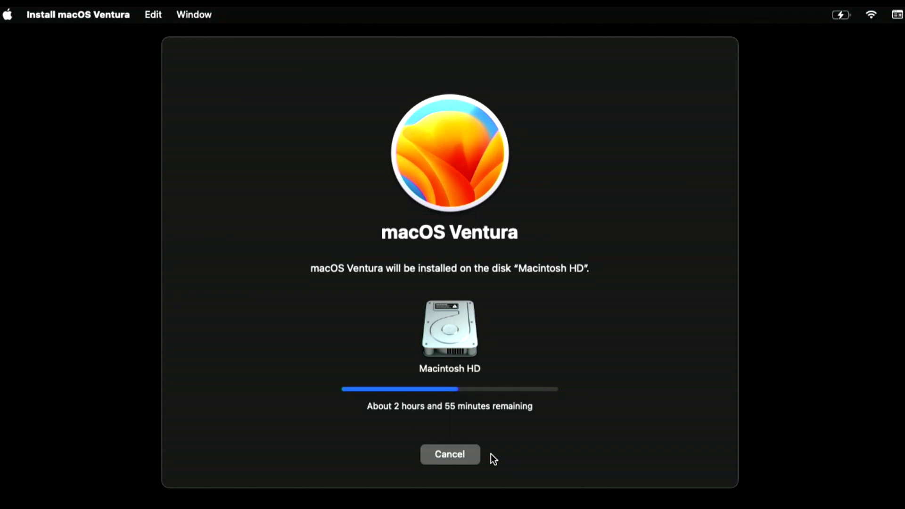
key(Escape)
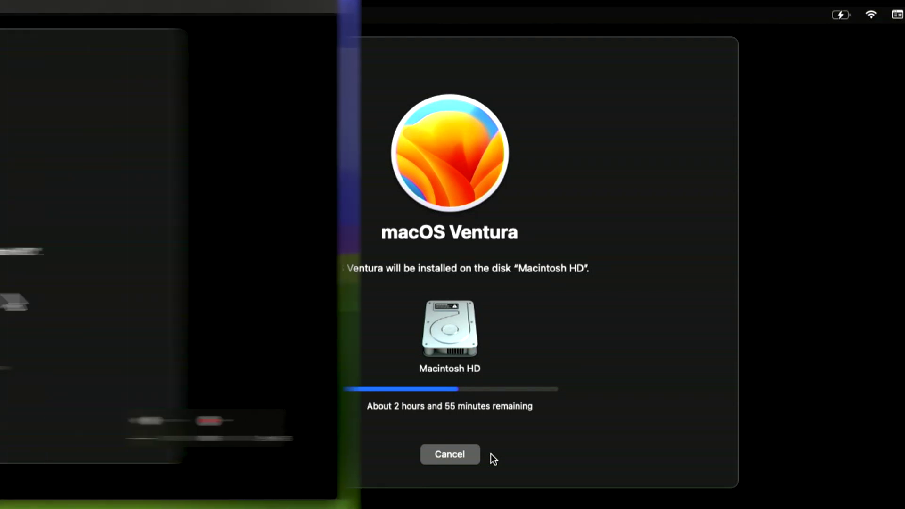